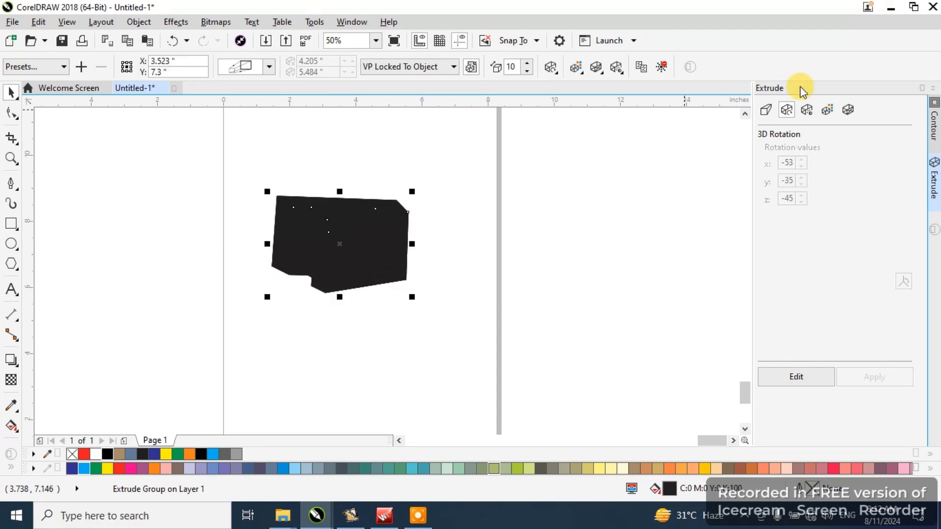
Step: Set the end colour of the letter's extrusion shade to white and apply it
click(827, 109)
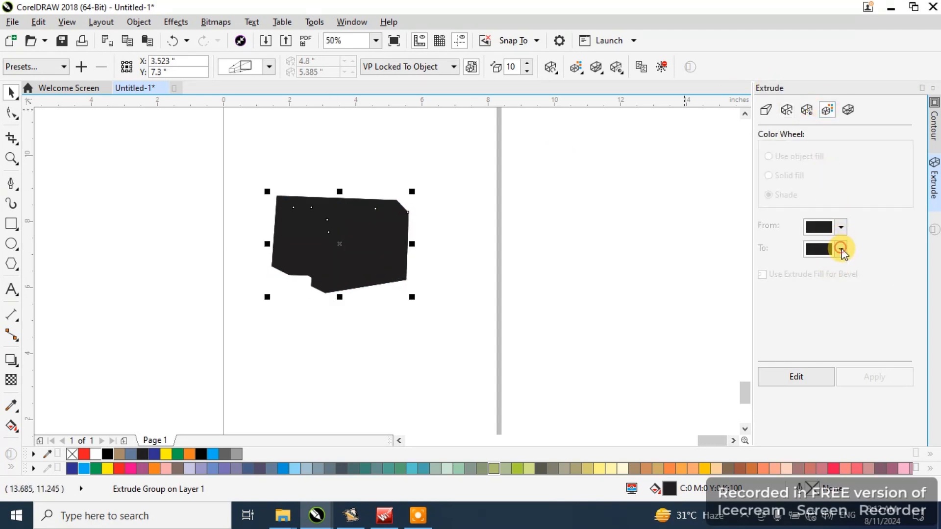
click(841, 250)
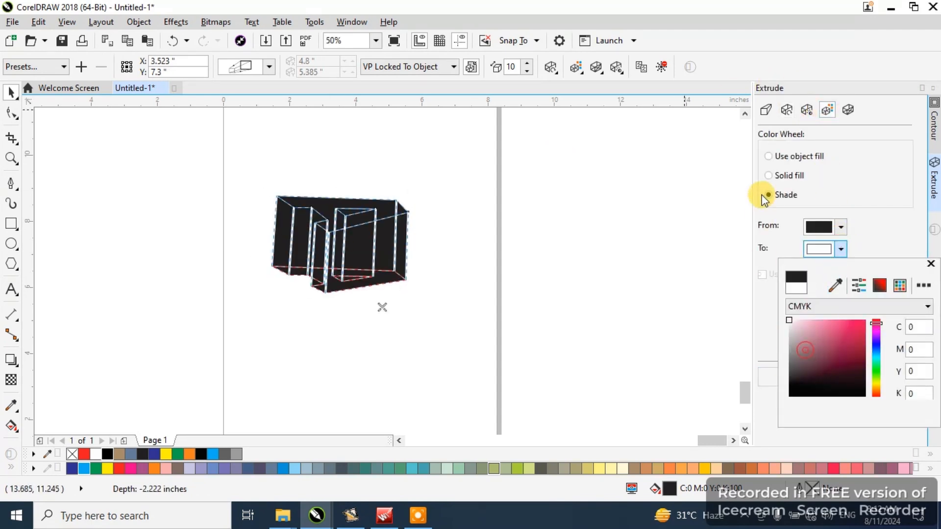
click(843, 177)
click(873, 377)
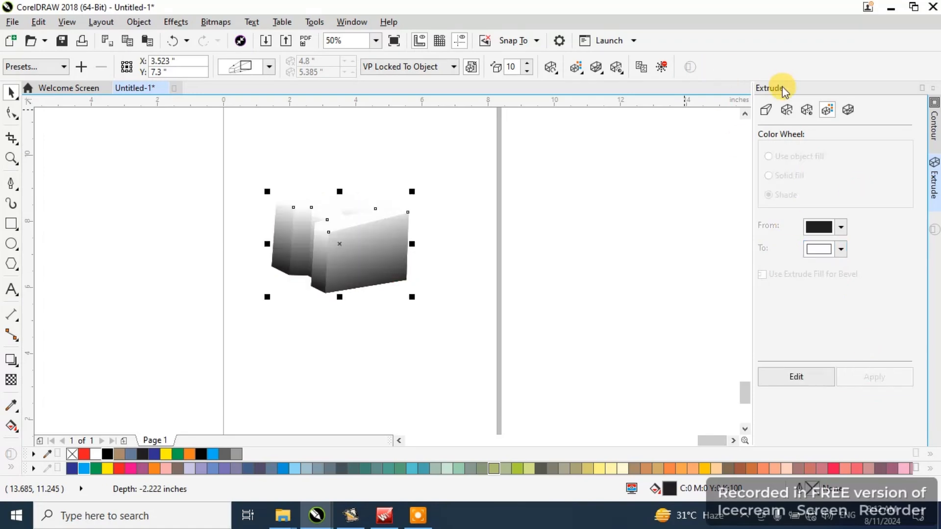
Step: Reduce the extrusion depth of the letter to 5.0 and apply it
click(786, 109)
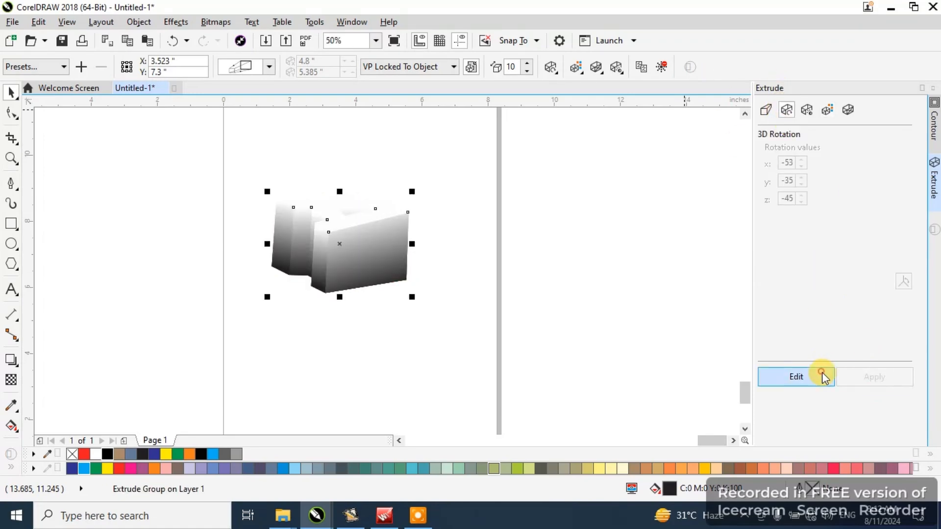
click(821, 375)
click(766, 109)
click(860, 265)
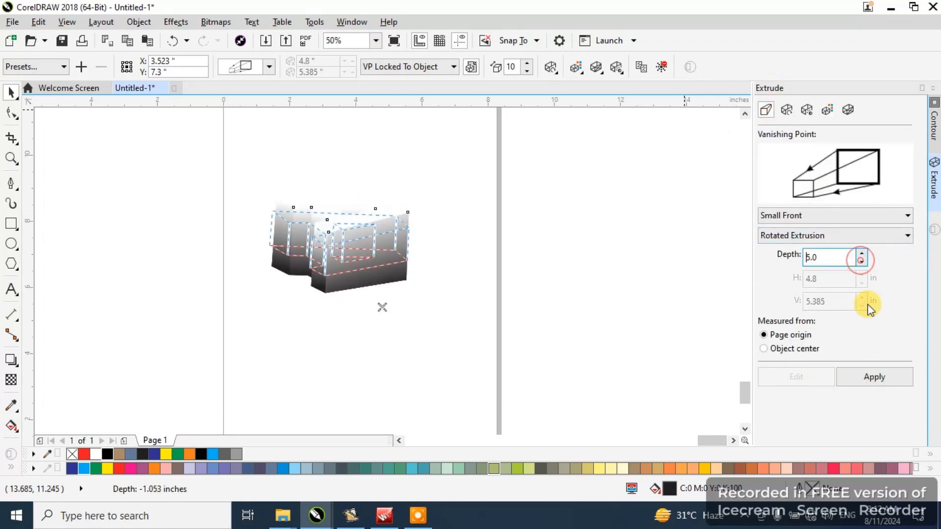
click(875, 376)
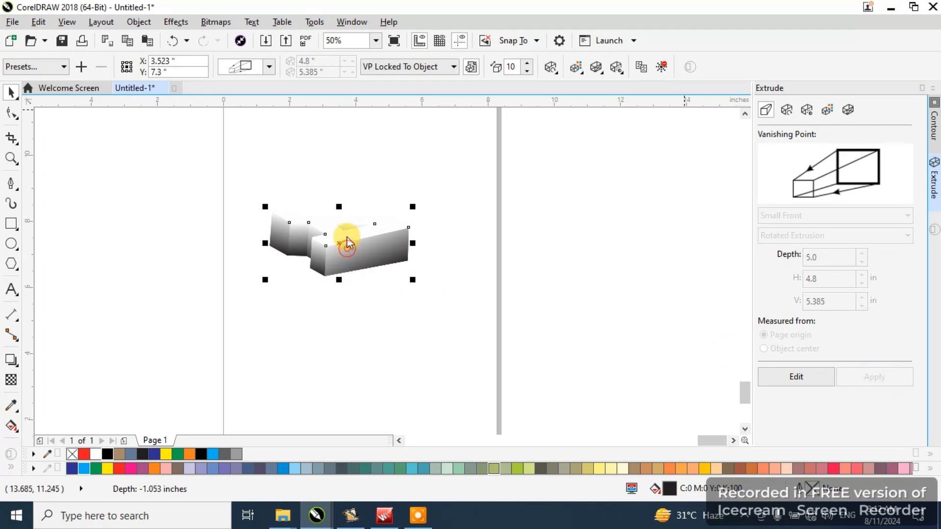
Step: Create a page-sized background rectangle behind the letter and fill it with black
click(340, 216)
scroll(340, 216, up, 2)
scroll(487, 288, down, 1)
double_click(11, 224)
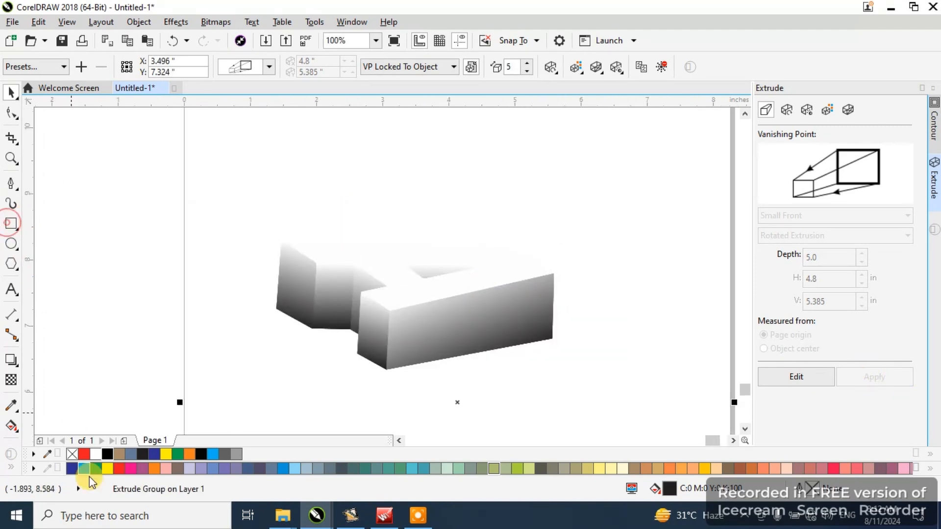
click(111, 455)
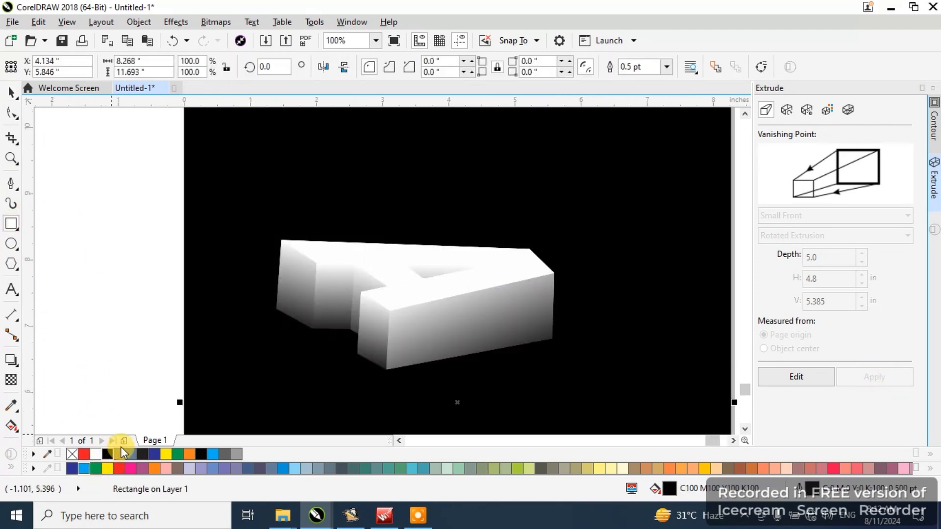
Step: Skew the extruded letter vertically and narrow it to 87.3% of its width, repositioning it on the black background
click(10, 94)
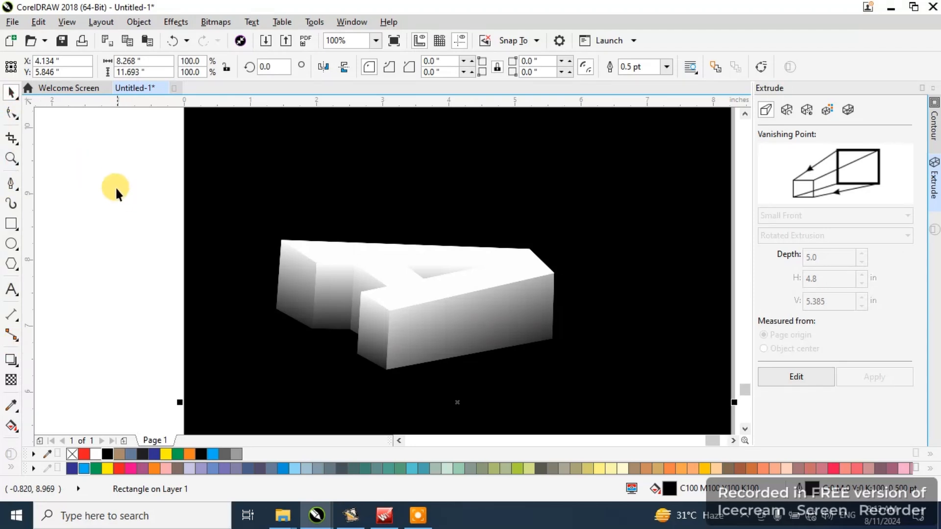
drag(116, 186, 593, 395)
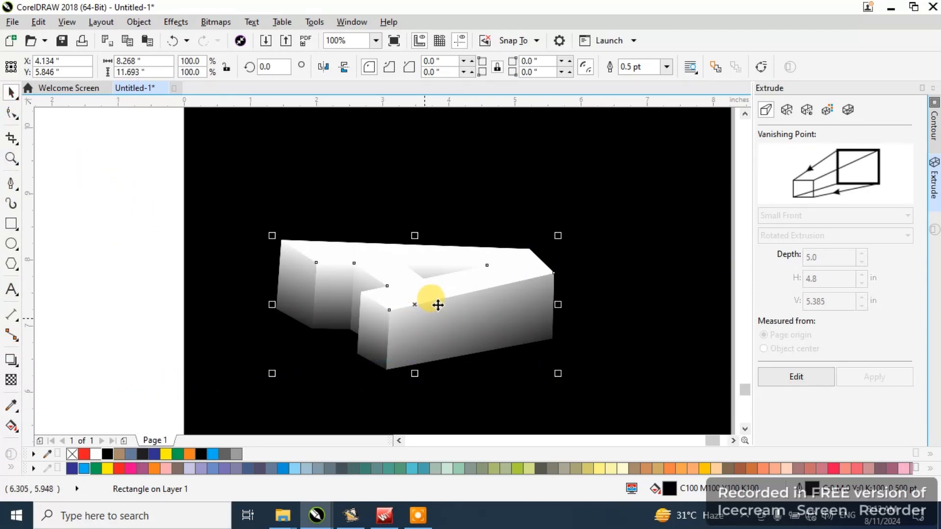
drag(437, 311, 464, 309)
click(576, 300)
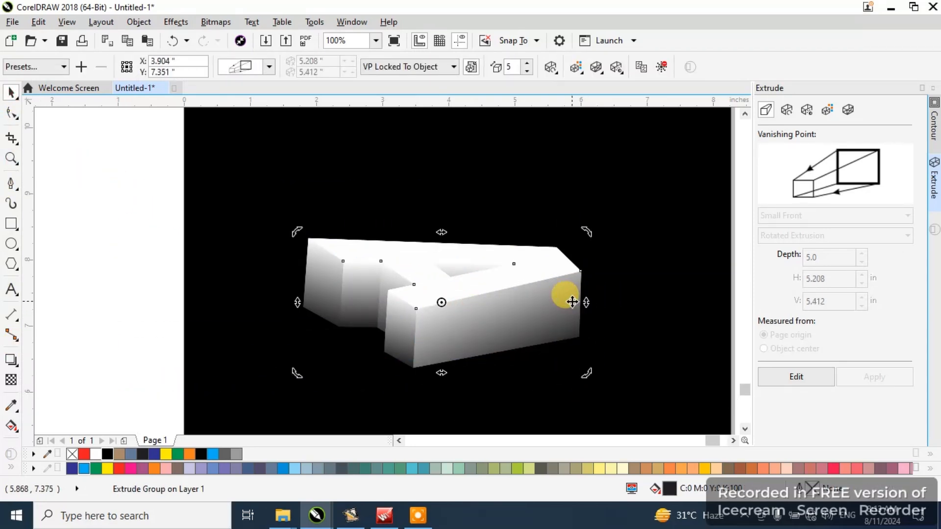
drag(583, 302, 554, 308)
click(542, 300)
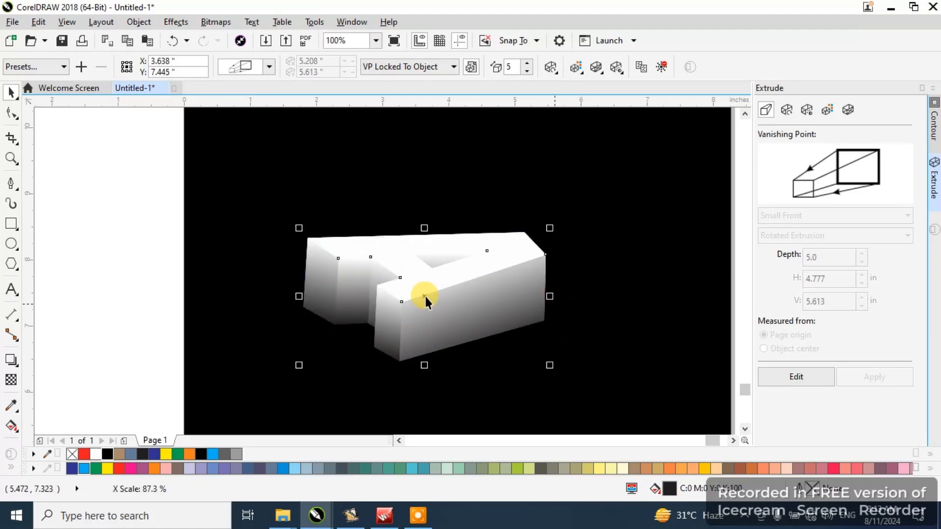
drag(429, 290, 378, 281)
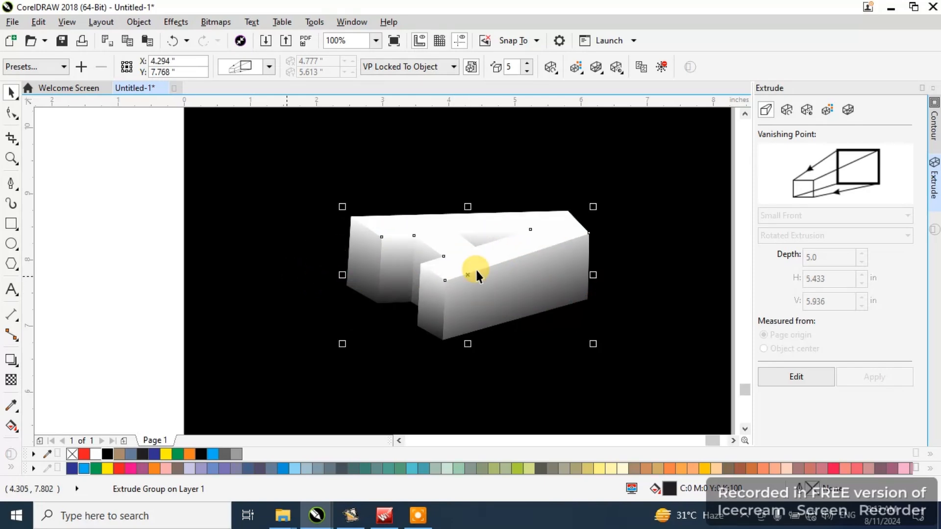
Step: Scale the extruded letter's height to 92.4% and reduce its width slightly
scroll(465, 269, down, 2)
drag(468, 307, 477, 302)
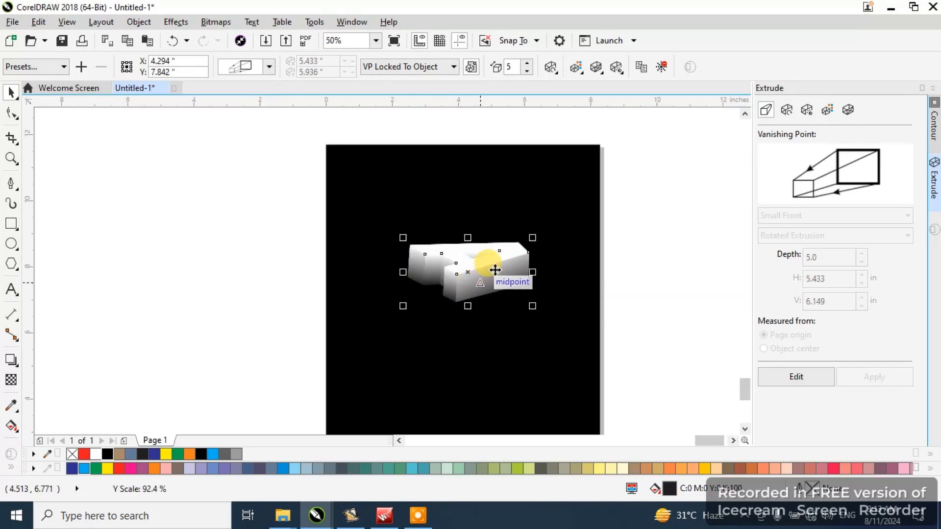
scroll(489, 269, up, 2)
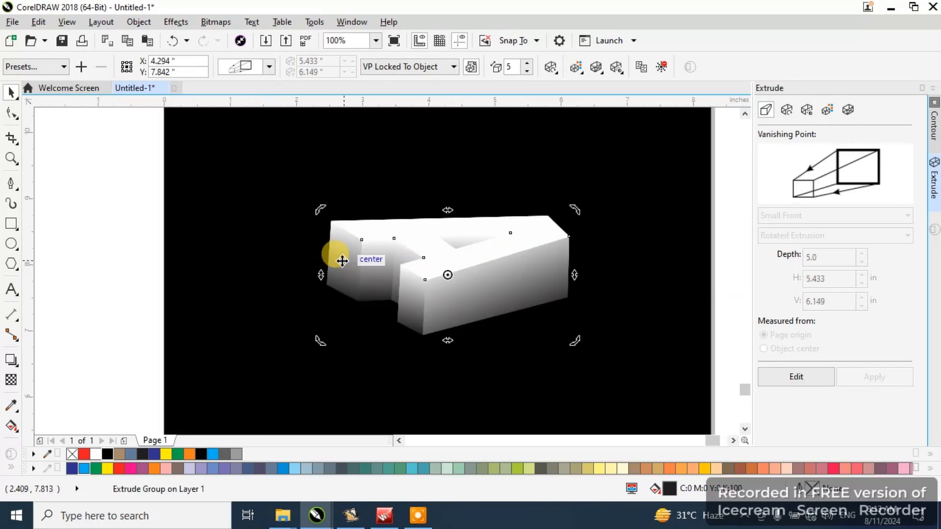
drag(321, 275, 334, 274)
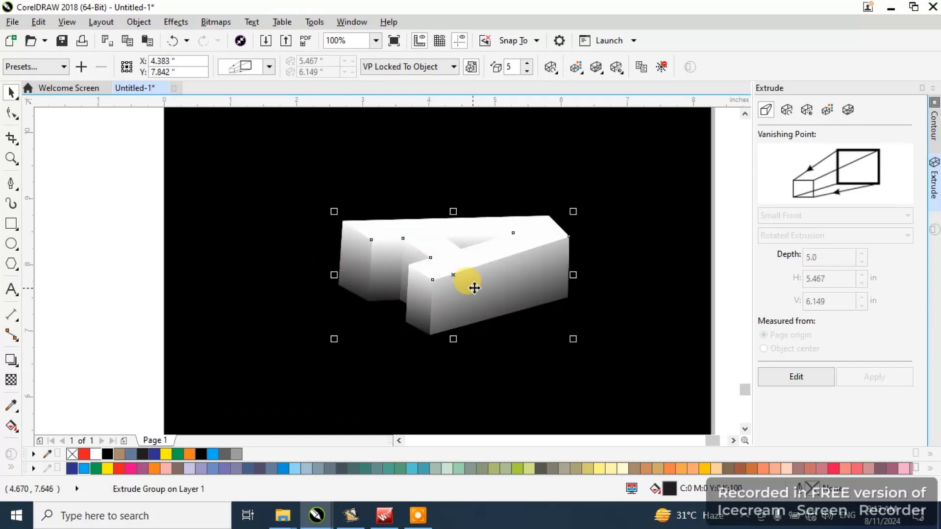
Step: Recolour the background rectangle with light lavender, C20 M20 Y0 K0
click(275, 291)
scroll(277, 292, down, 2)
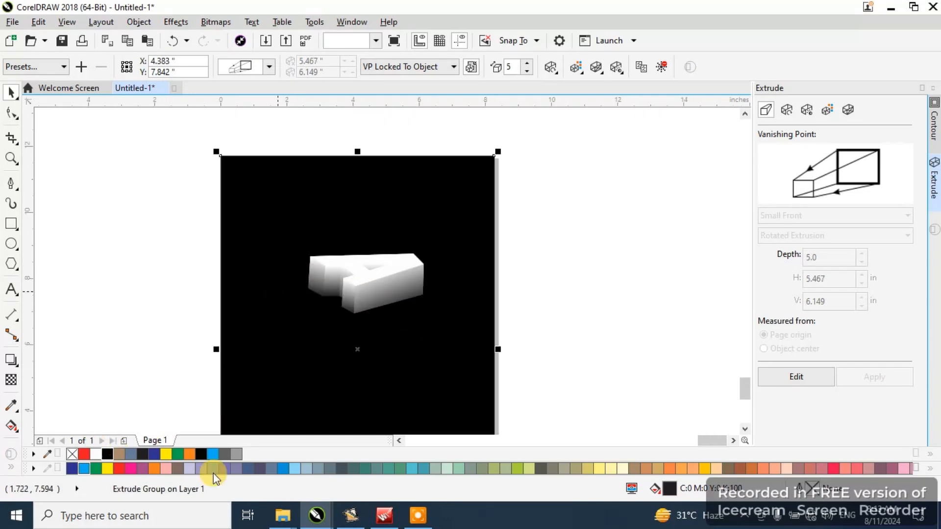
click(198, 468)
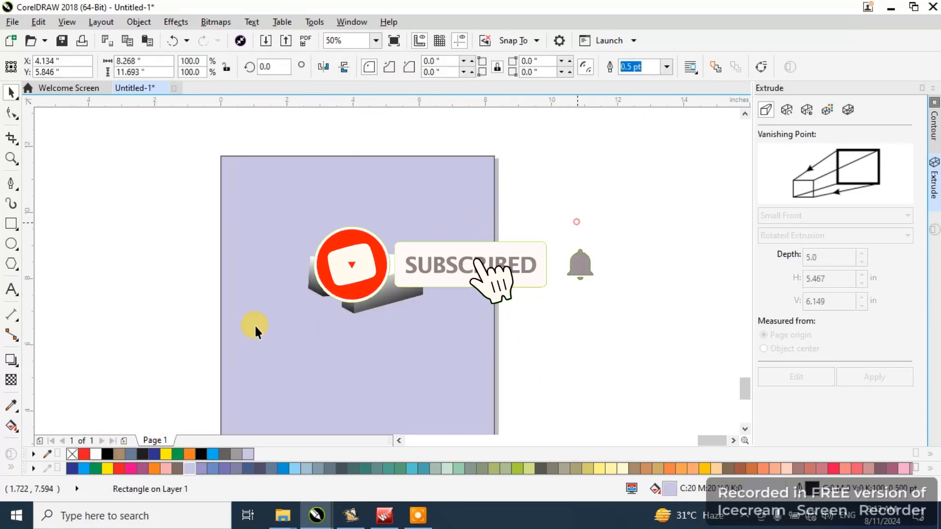
Step: Separate the extruded faces from the black base letter, shifted slightly above it, and ungroup them
drag(577, 223, 254, 325)
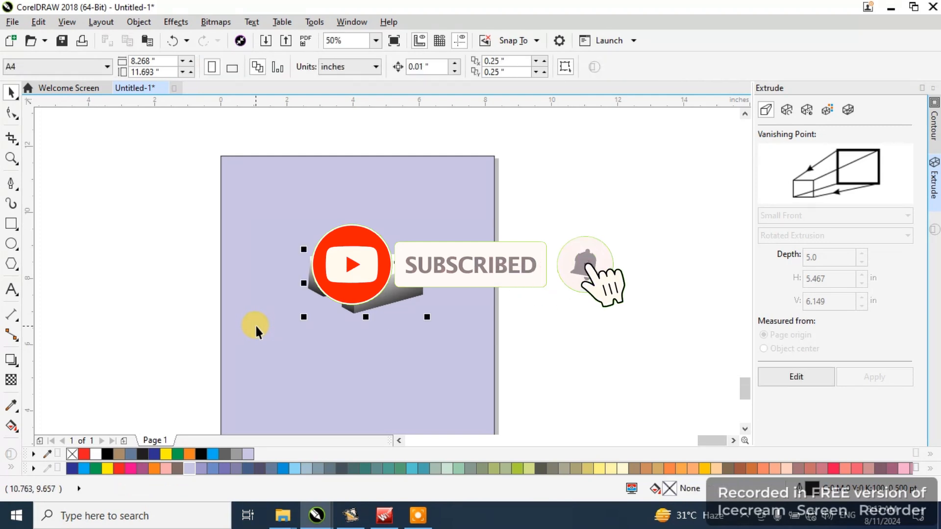
click(389, 267)
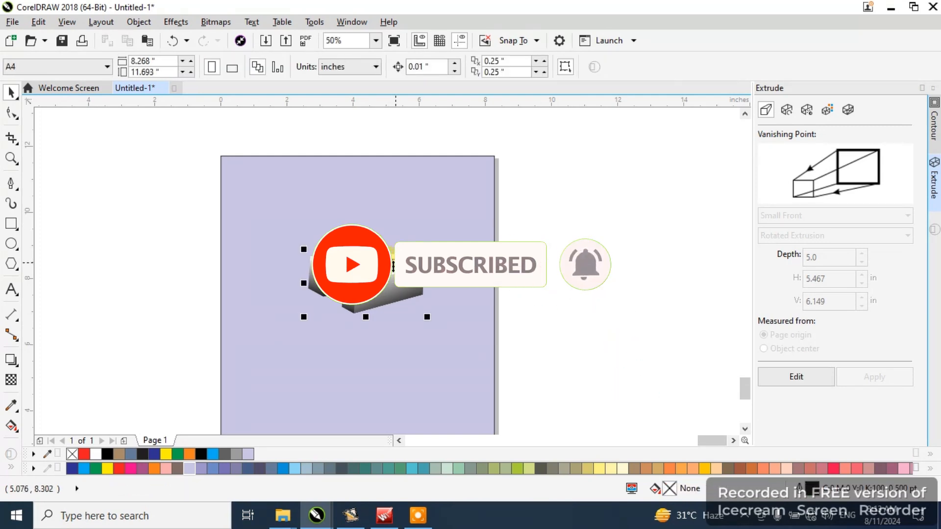
scroll(393, 266, up, 2)
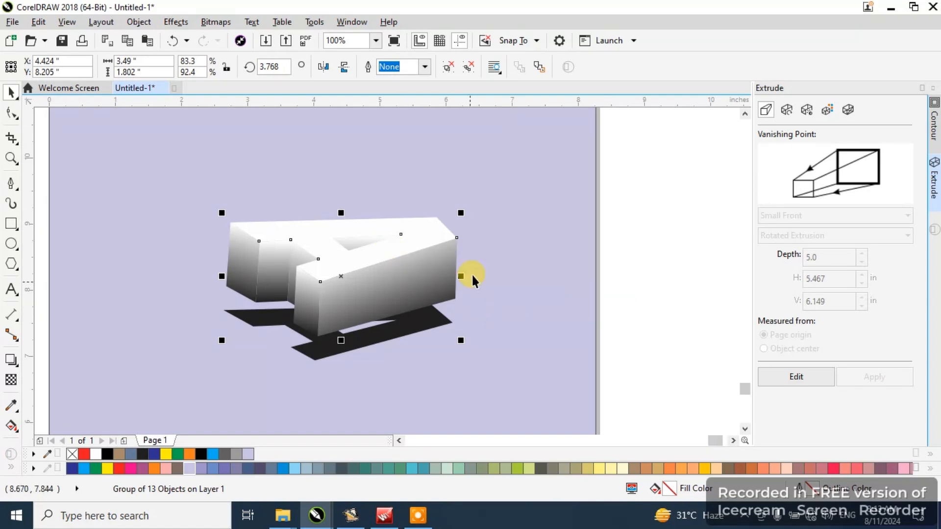
click(686, 231)
click(441, 228)
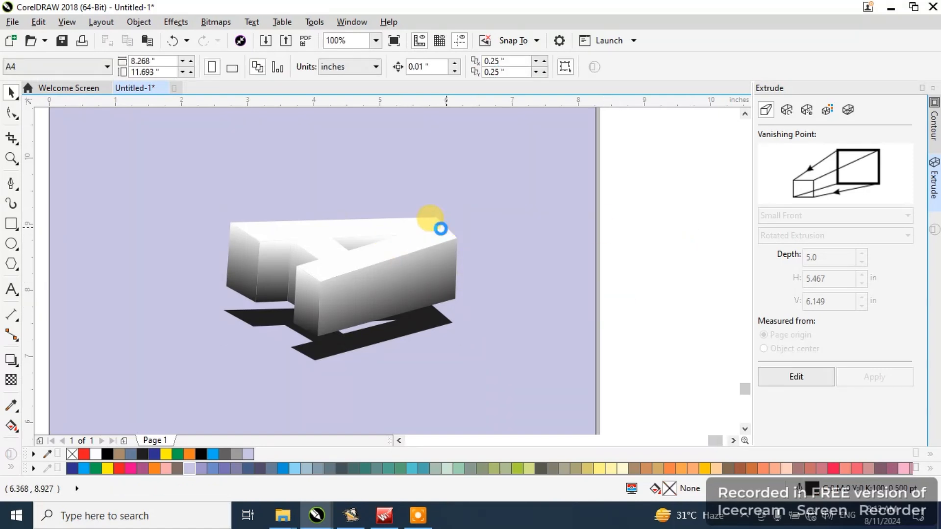
key(ctrl+u)
click(606, 215)
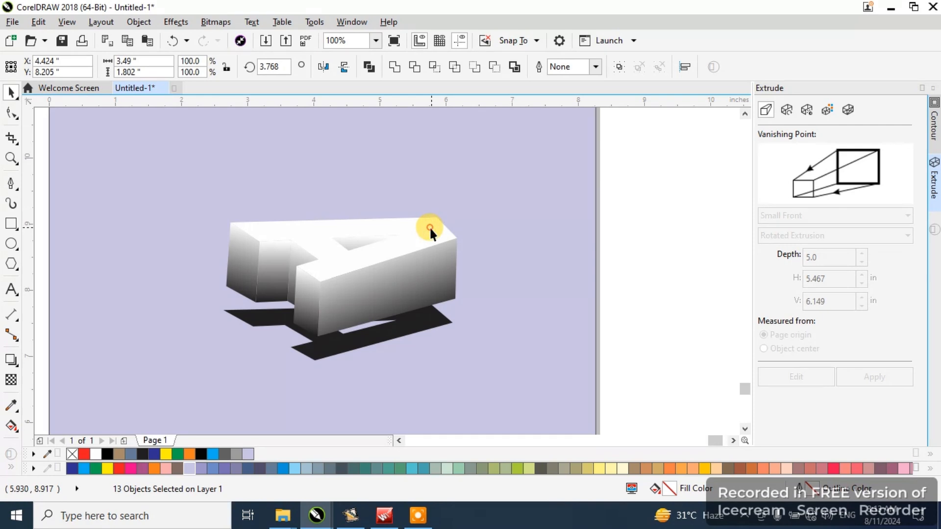
Step: Apply the Small Glow drop shadow preset to the white top face of the letter
click(430, 227)
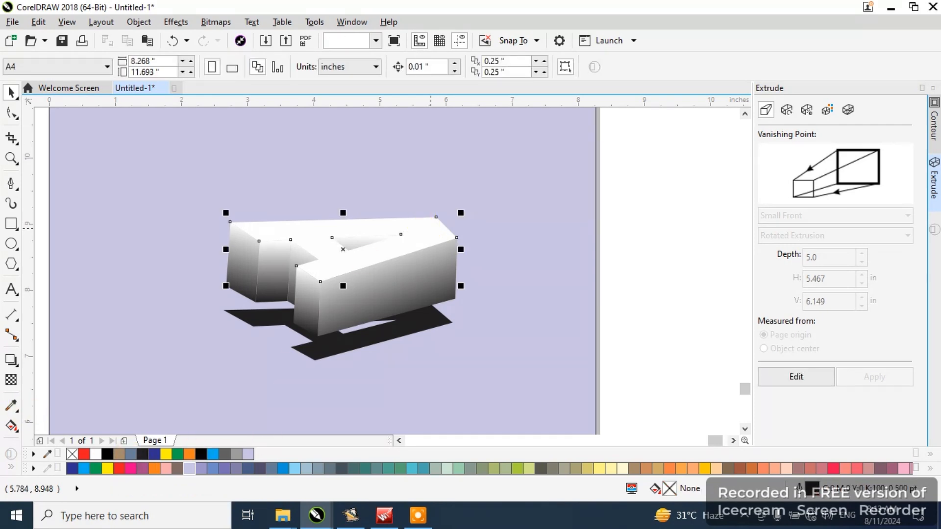
click(11, 360)
click(29, 66)
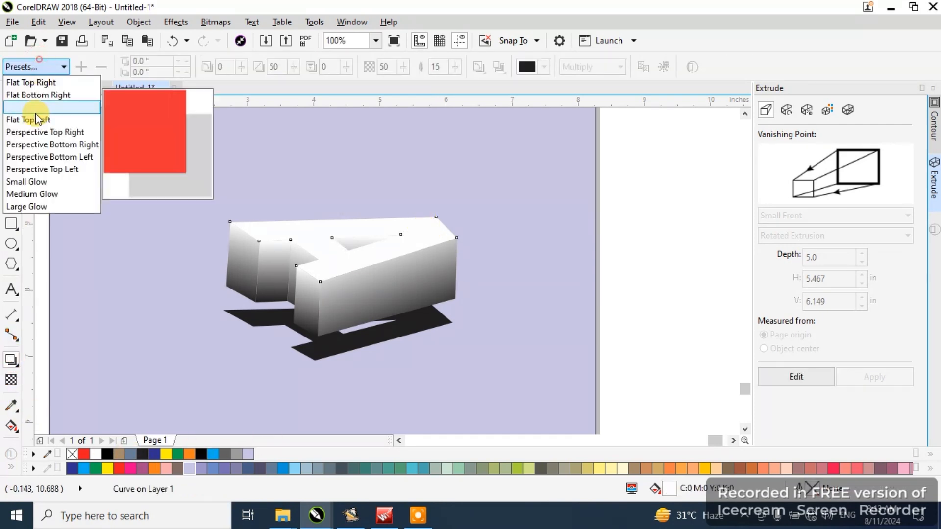
click(37, 186)
Step: Remove the fill from the letter's top face and give it a black outline
click(86, 456)
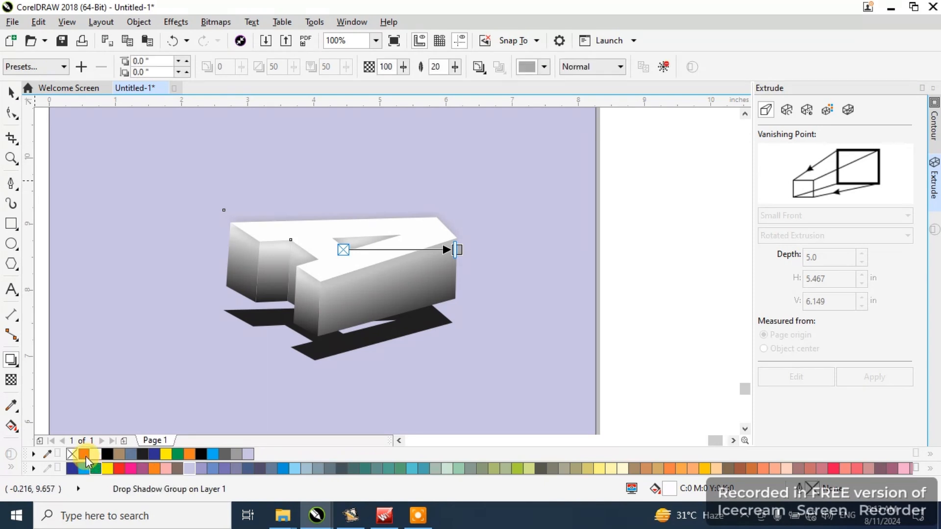
click(72, 454)
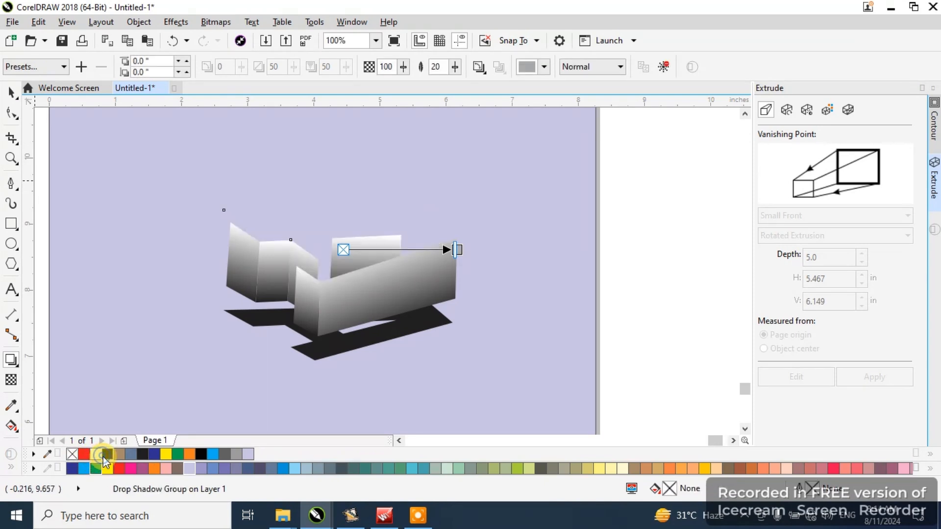
right_click(105, 454)
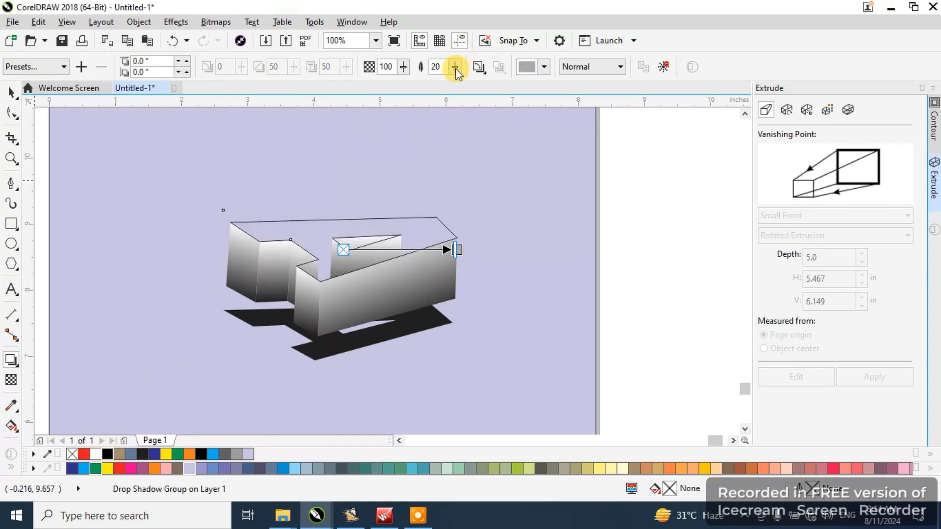
Step: Set the glow colour to black with a feathering of 2 and change its feathering direction
click(544, 68)
mouse_move(545, 181)
mouse_down()
mouse_move(502, 65)
mouse_move(393, 130)
mouse_up()
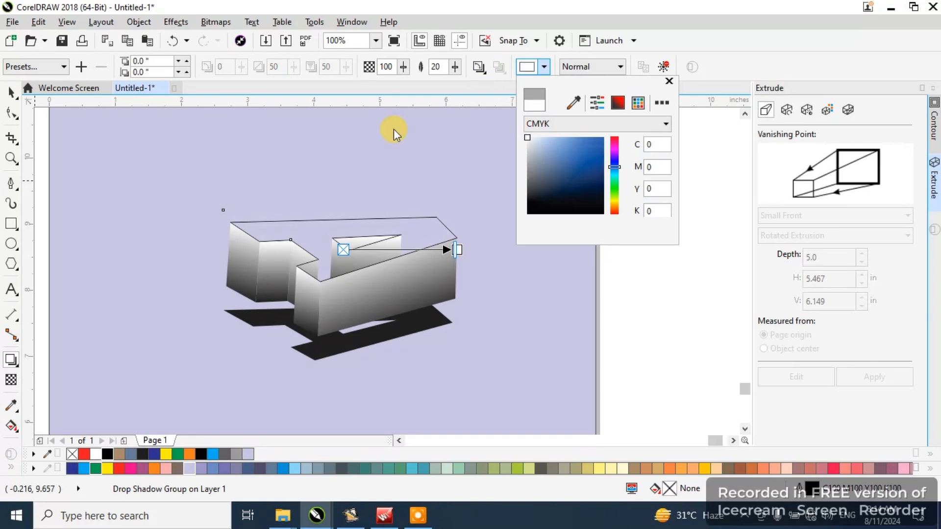
click(478, 67)
click(478, 67)
click(490, 129)
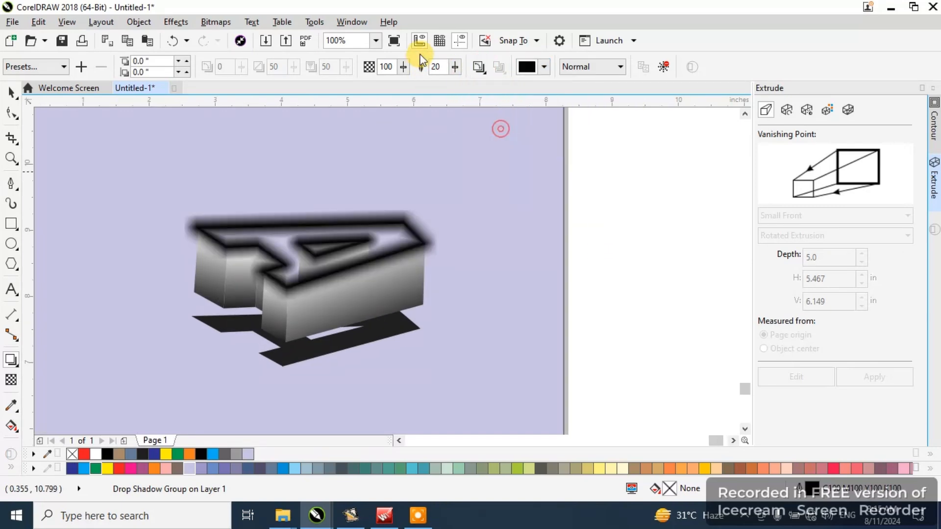
click(457, 69)
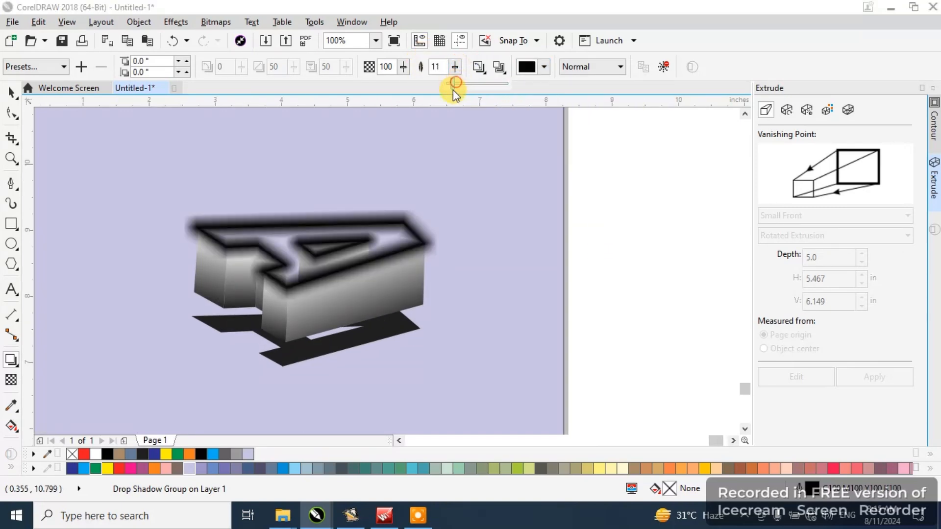
drag(445, 92, 447, 92)
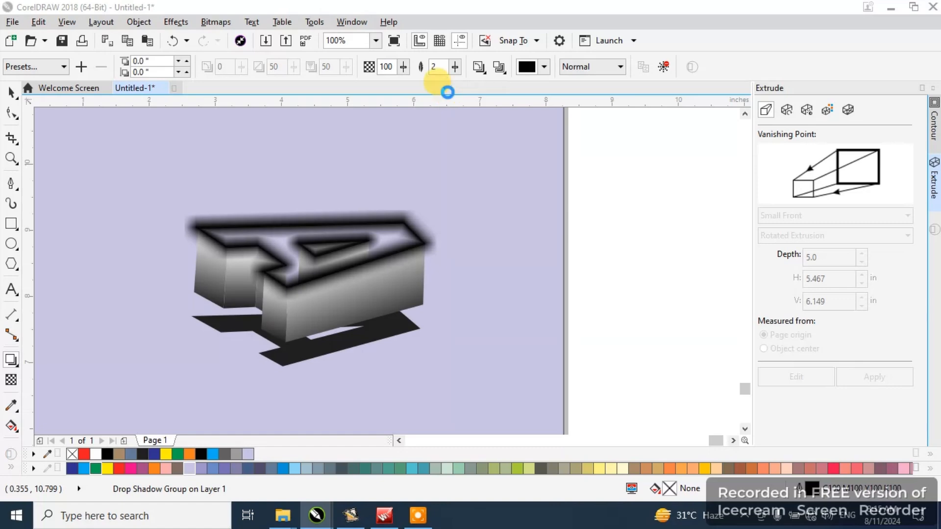
Step: Break the drop shadow group apart so the glow is separate from the top-face outline
click(138, 22)
click(284, 258)
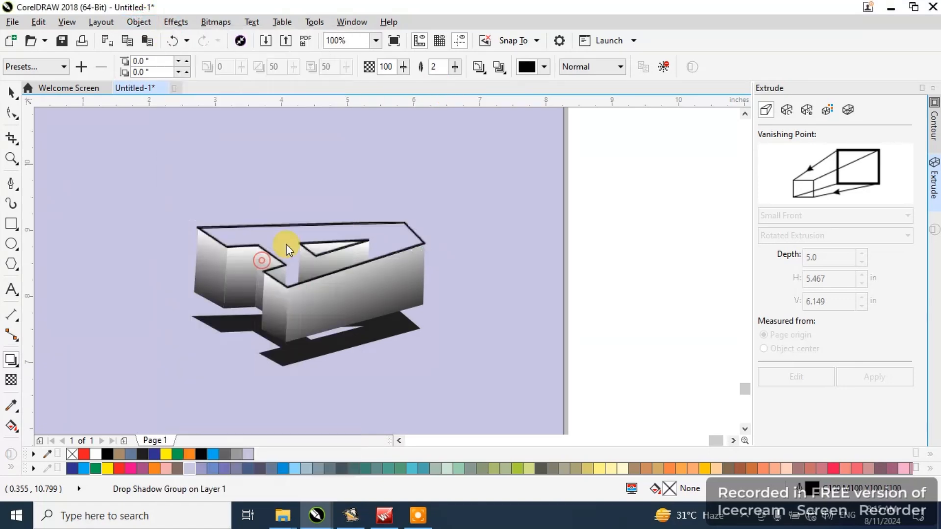
click(11, 91)
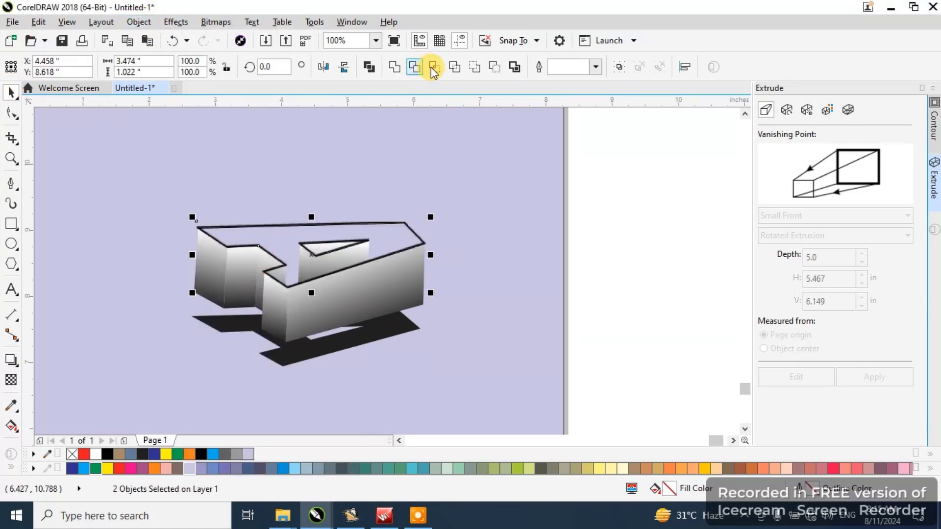
click(626, 205)
scroll(422, 243, up, 5)
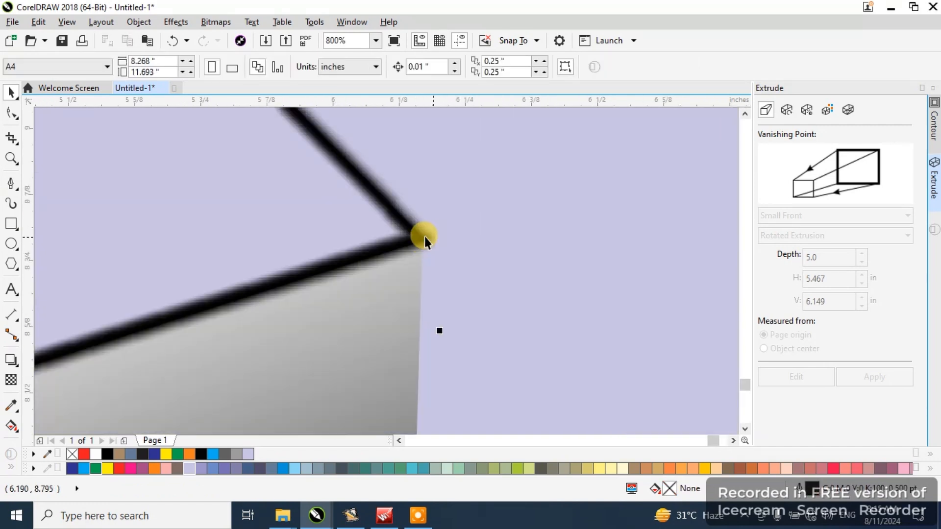
Step: Fill the letter's top face with white
click(431, 237)
click(97, 455)
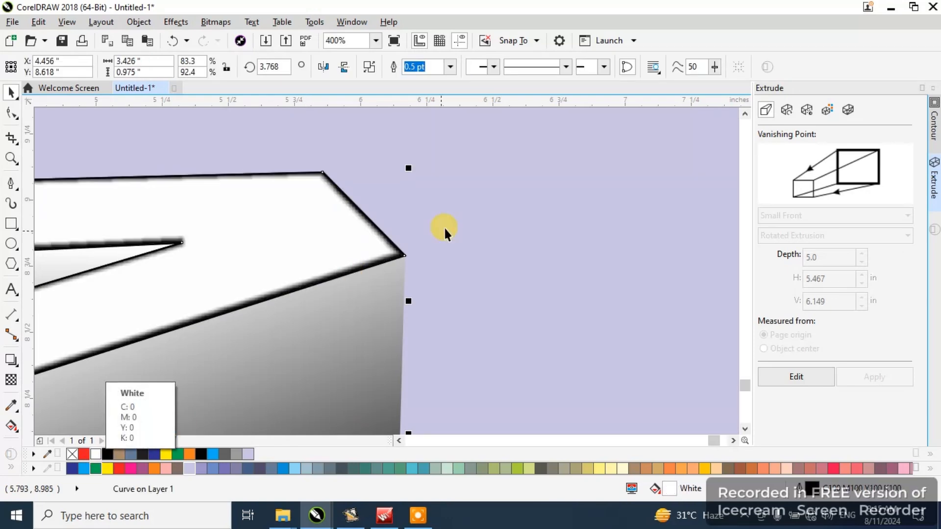
scroll(451, 181, down, 2)
scroll(449, 181, down, 2)
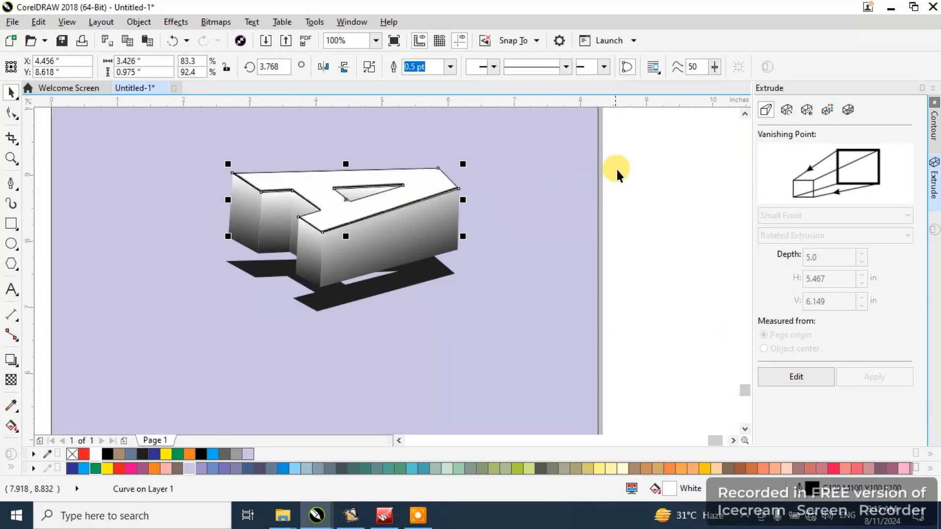
click(613, 166)
scroll(388, 189, up, 2)
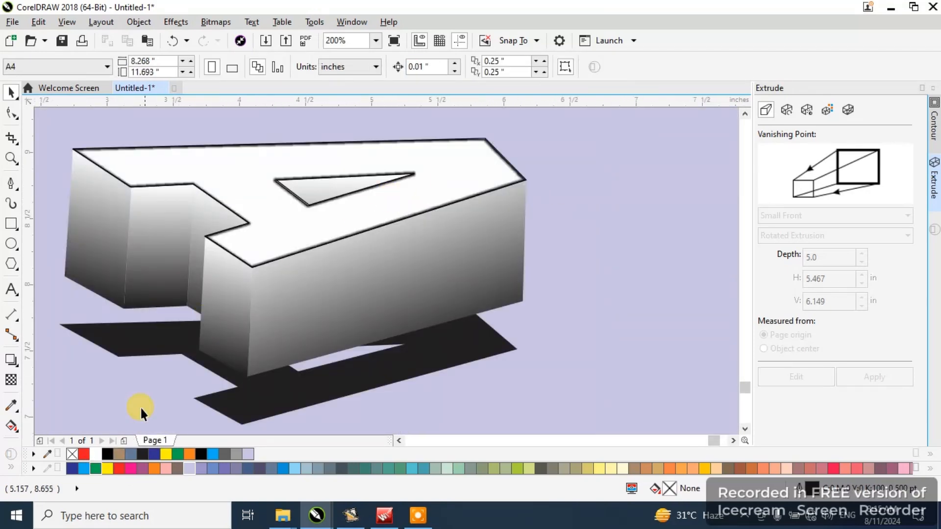
Step: Sample a grey from the letter's shaded side and fill the top face with its lighter shade R241 G241 B239
click(47, 454)
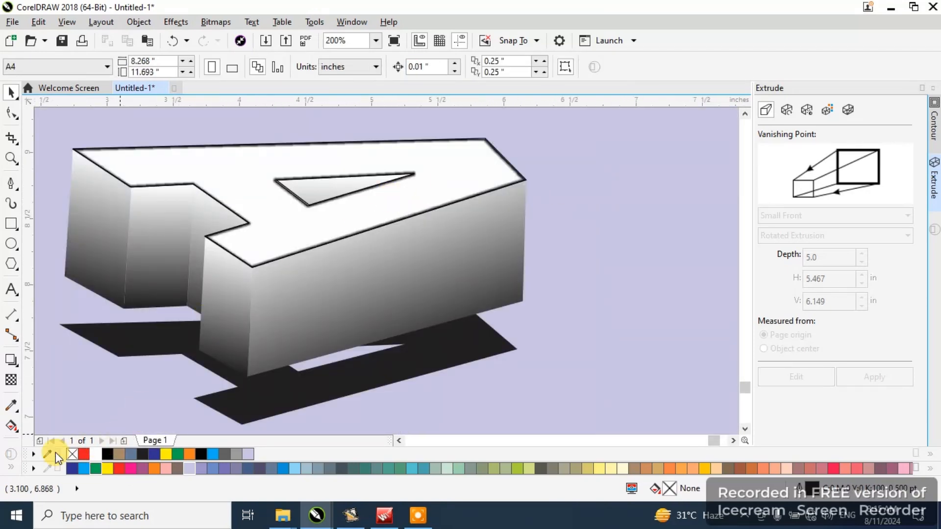
click(442, 209)
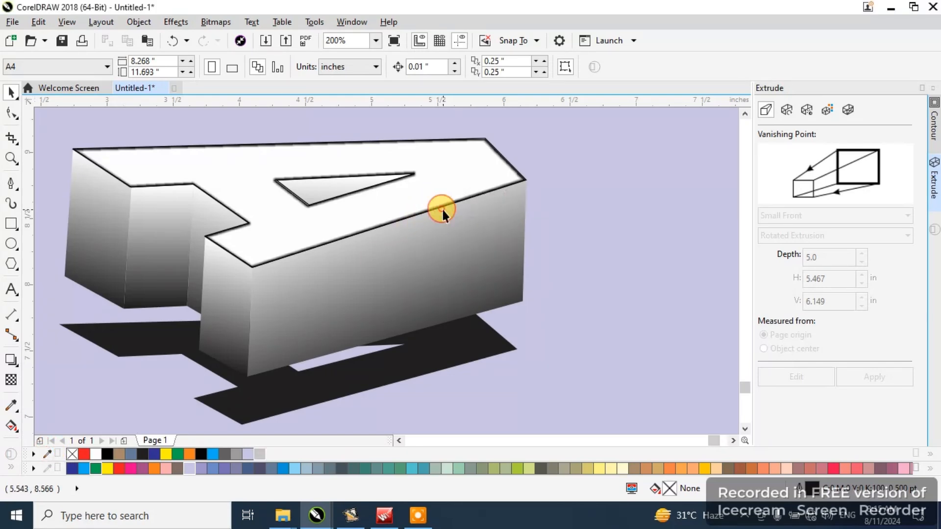
click(458, 164)
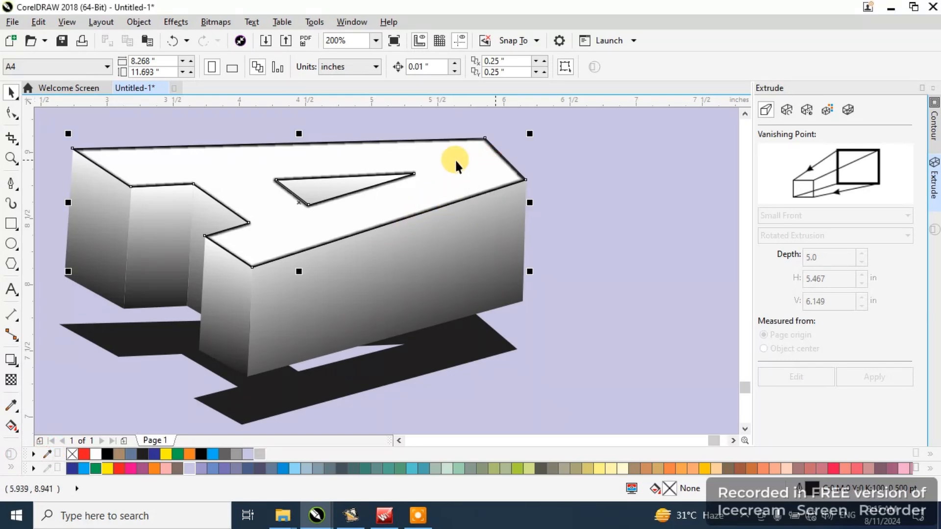
click(261, 453)
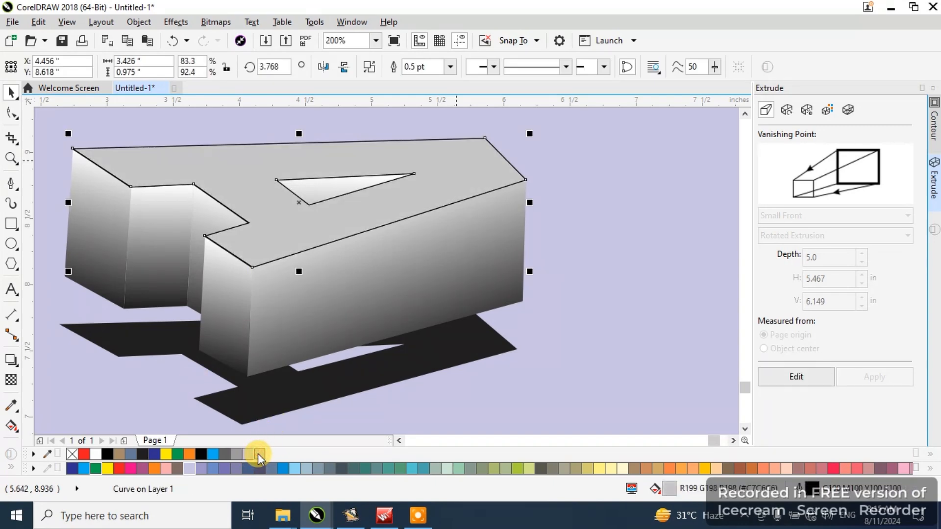
drag(258, 454, 292, 440)
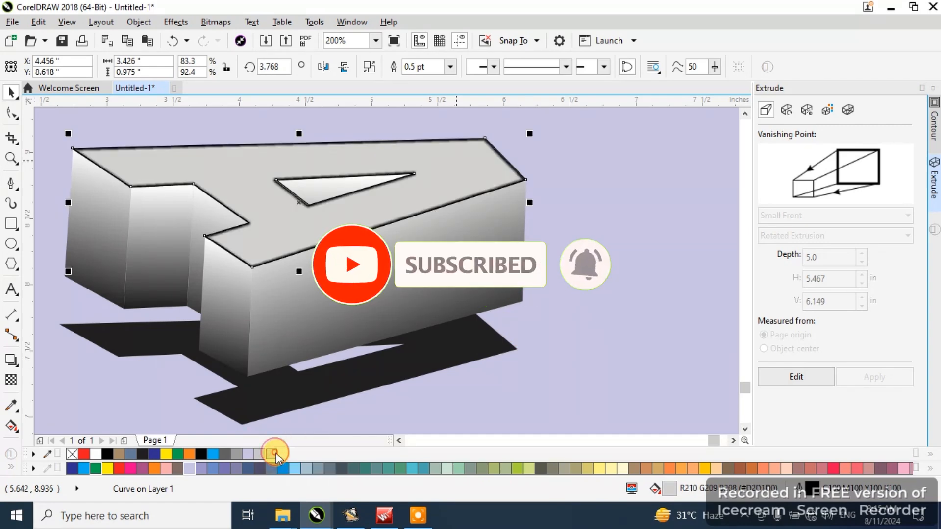
drag(275, 453, 285, 440)
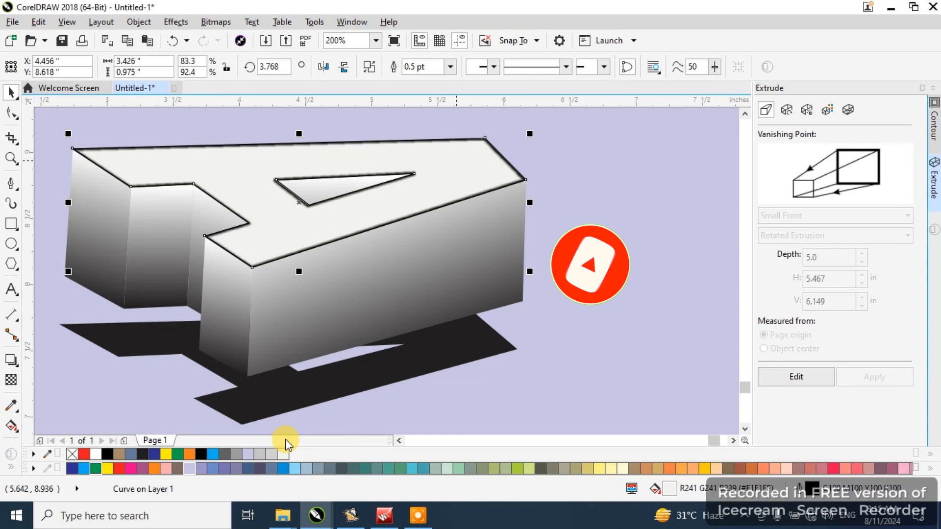
scroll(298, 248, down, 2)
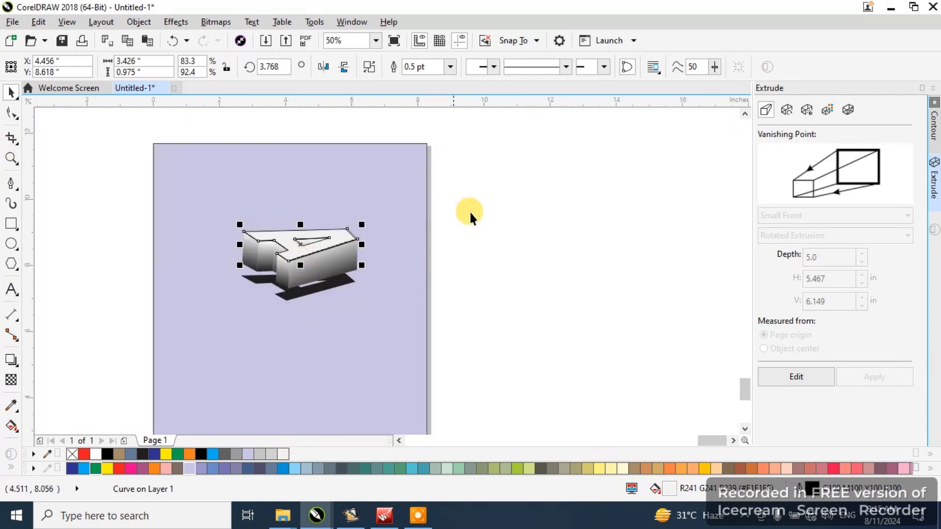
Step: Delete the black base shape beneath the extruded letter
click(533, 211)
click(347, 283)
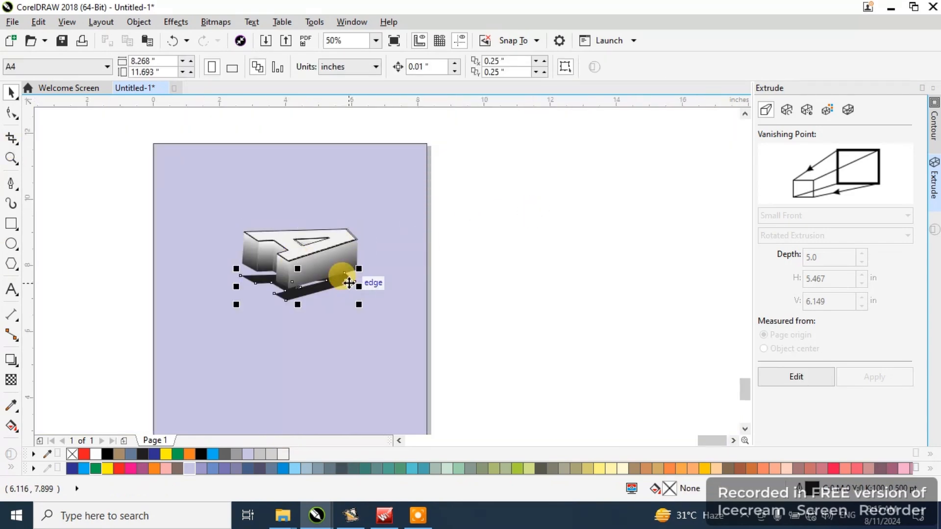
scroll(348, 282, up, 1)
click(342, 296)
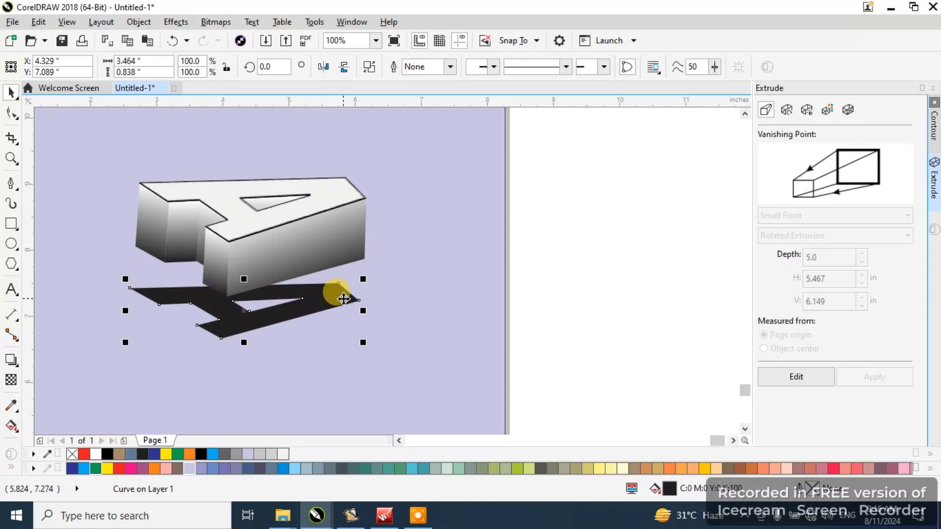
scroll(351, 289, down, 1)
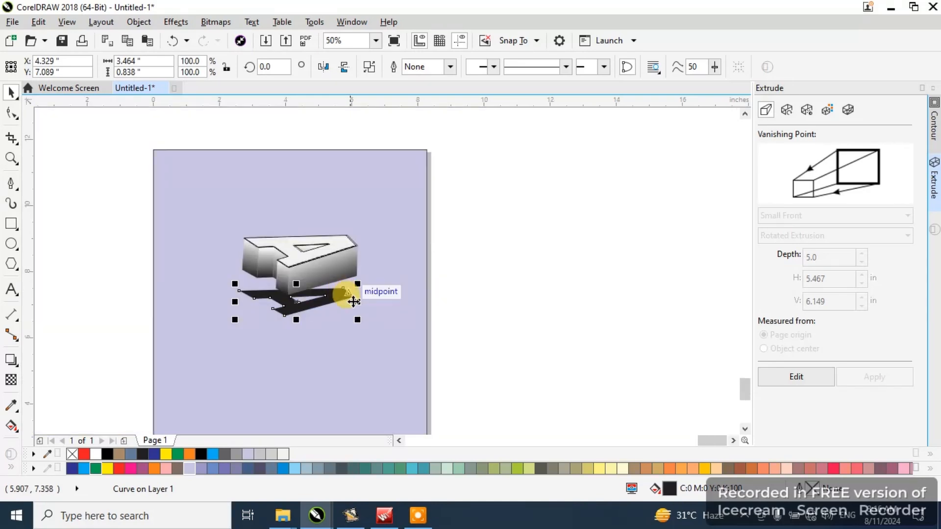
click(510, 252)
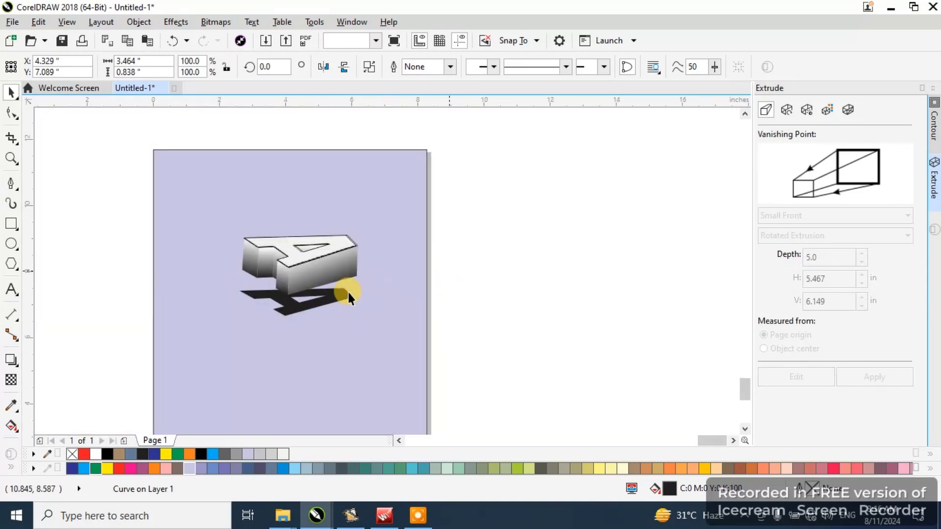
click(348, 290)
key(Delete)
Step: Send the separate glow behind the letter's filled top face
click(282, 242)
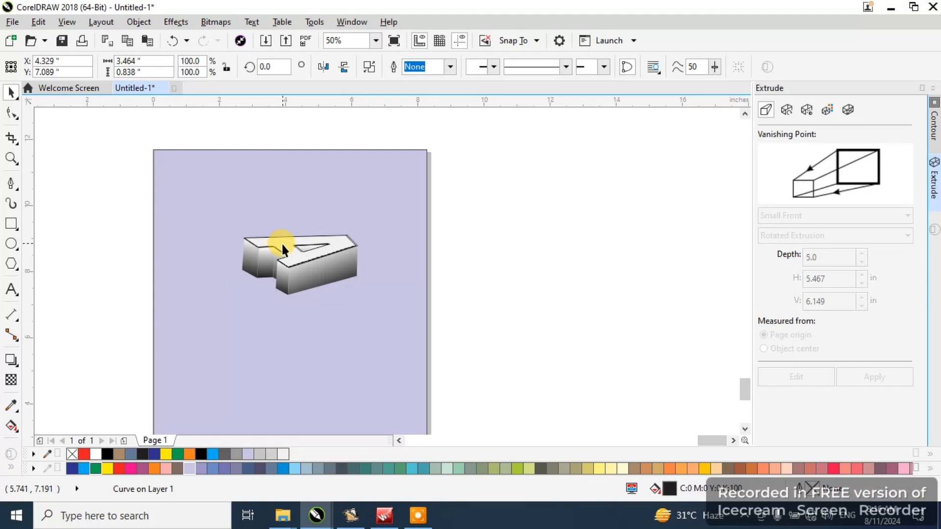
scroll(282, 243, up, 2)
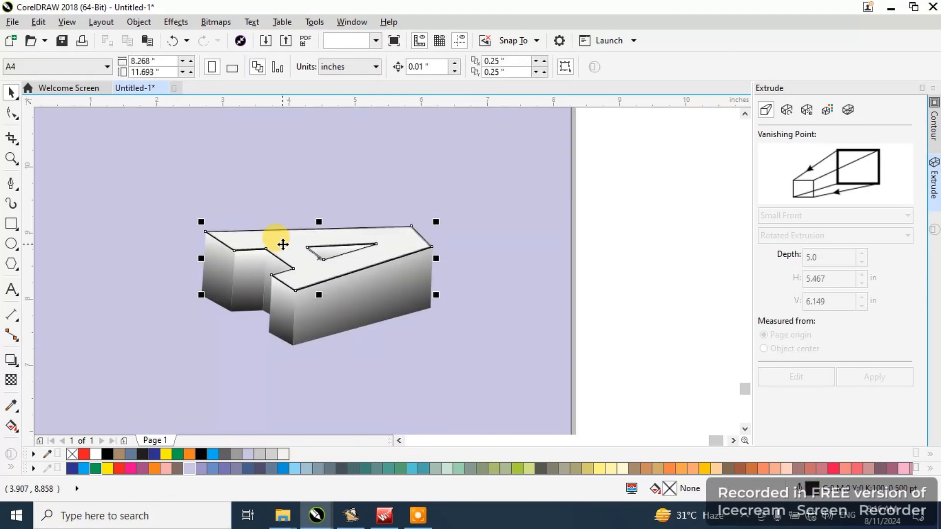
click(659, 178)
Step: Apply a Flat Bottom drop shadow preset to the letter's top face and pull the shadow down below the extruded sides
click(294, 243)
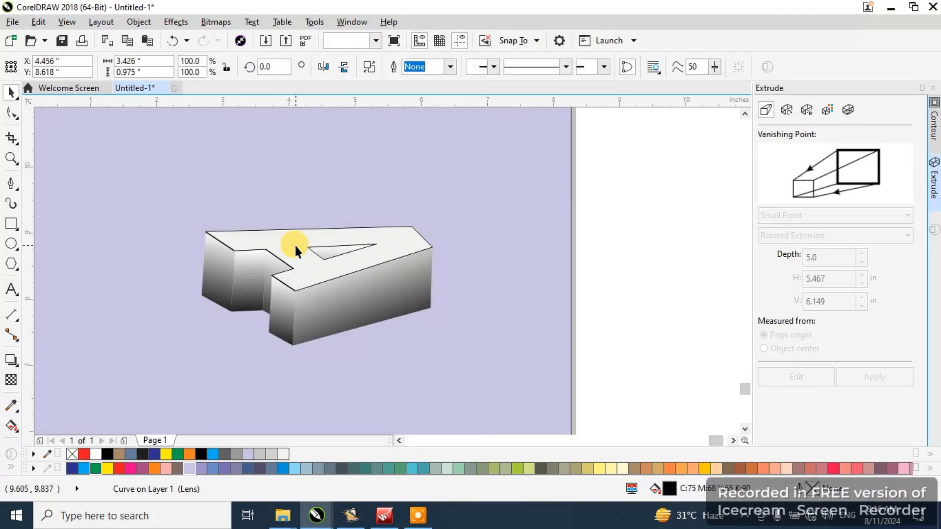
click(9, 361)
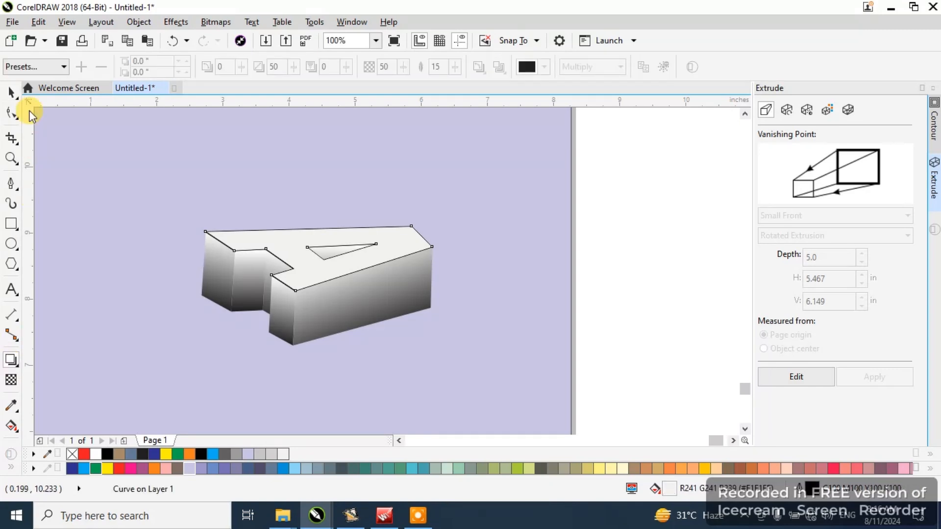
click(61, 67)
click(51, 107)
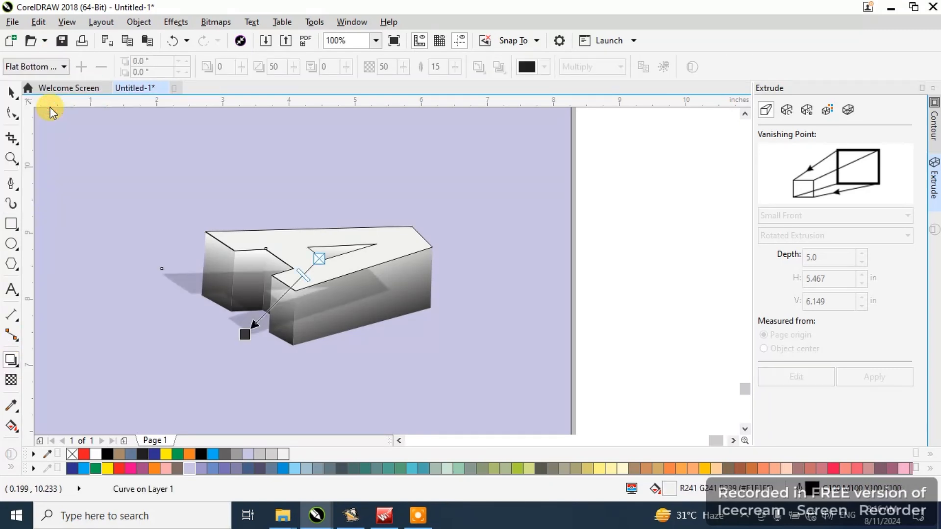
drag(245, 334, 297, 397)
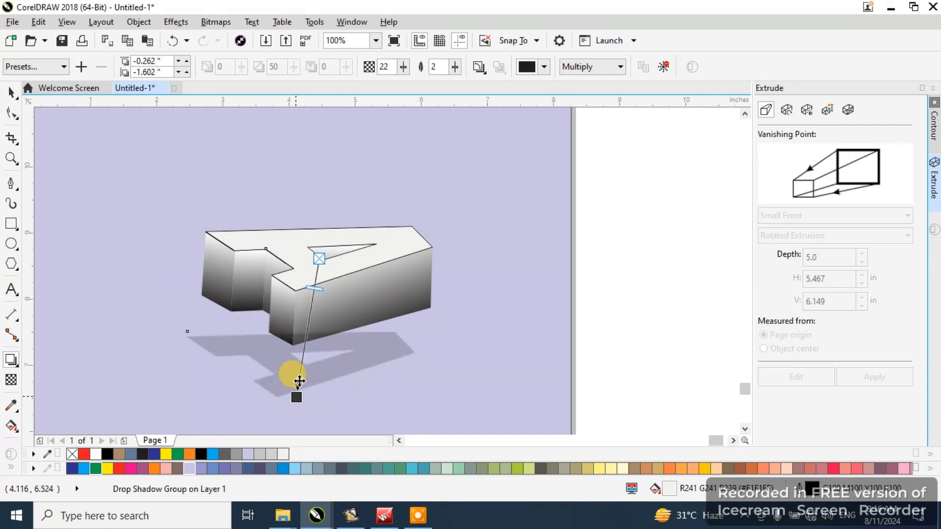
Step: Shift the shadow's offset to about -0.378 by -1.686 inches, and set its opacity to 100 and feathering to 8
drag(312, 286, 287, 403)
click(172, 38)
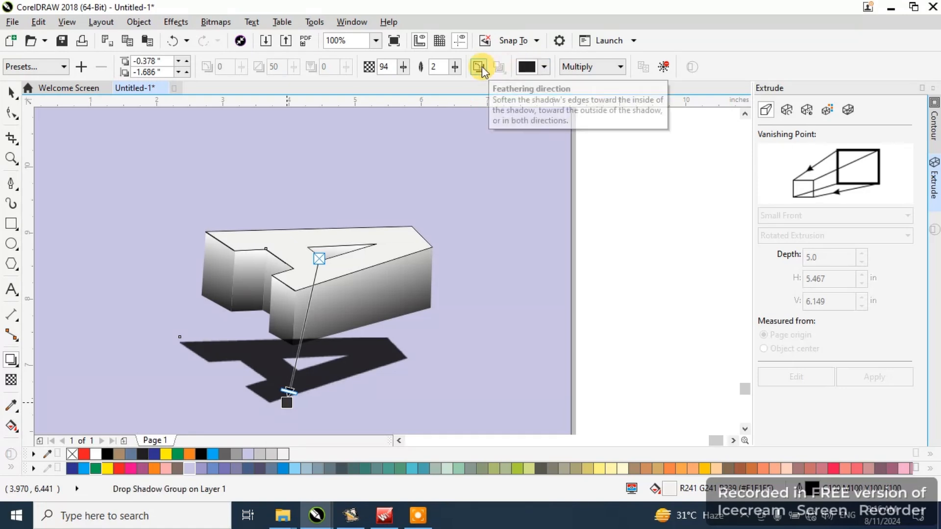
click(455, 66)
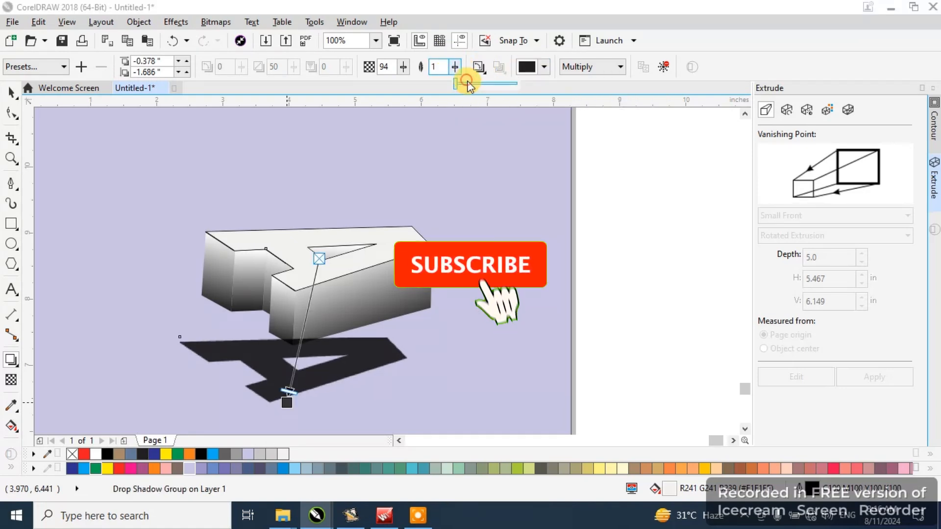
mouse_move(460, 80)
mouse_down()
mouse_move(478, 88)
mouse_move(448, 88)
mouse_up()
click(454, 68)
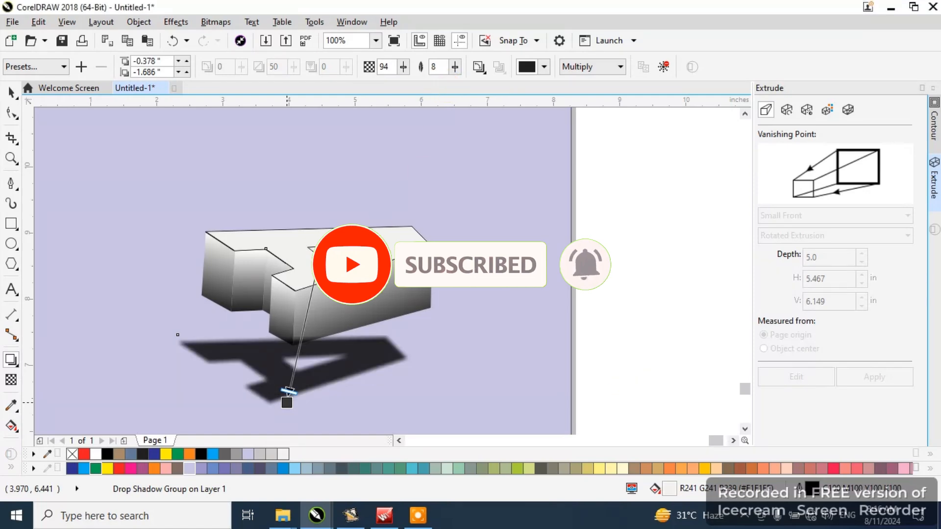
drag(296, 385, 268, 413)
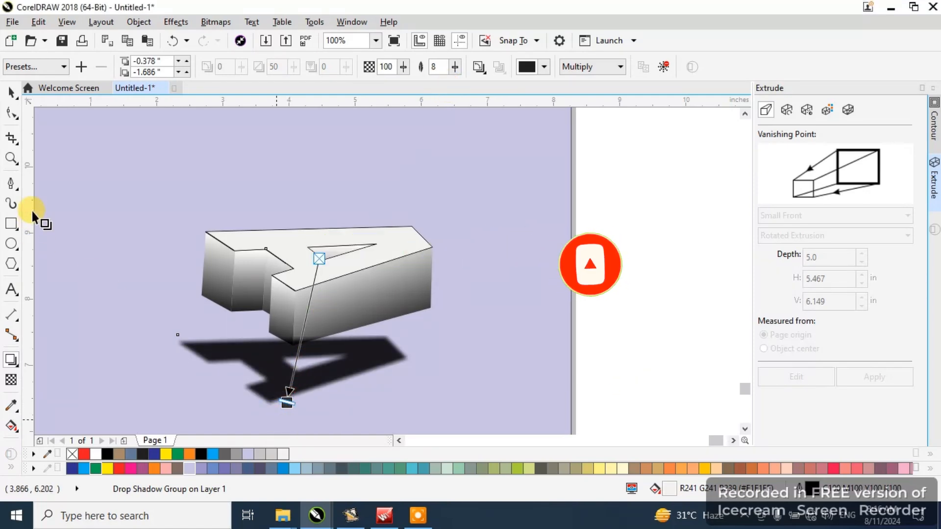
Step: Break the drop shadow group apart and place the top face back behind its glow
click(11, 93)
click(139, 22)
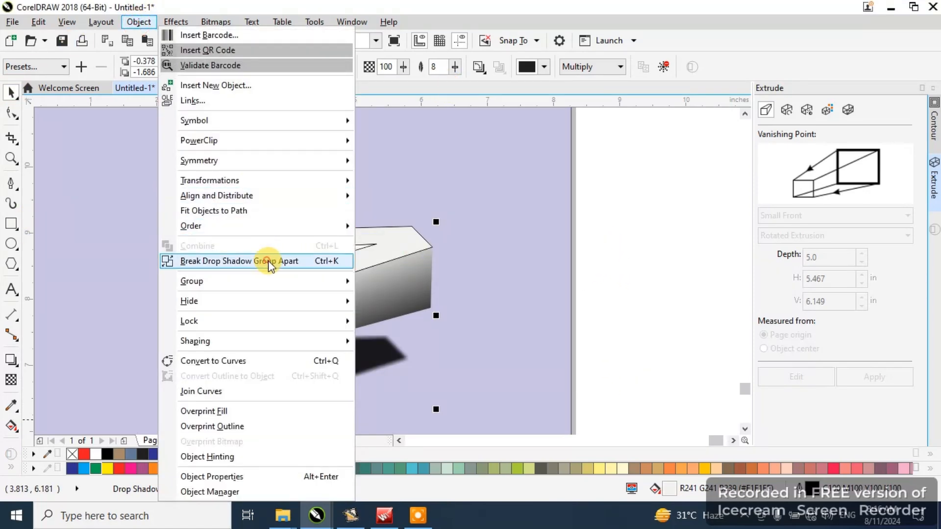
click(655, 234)
ctrl+click(395, 237)
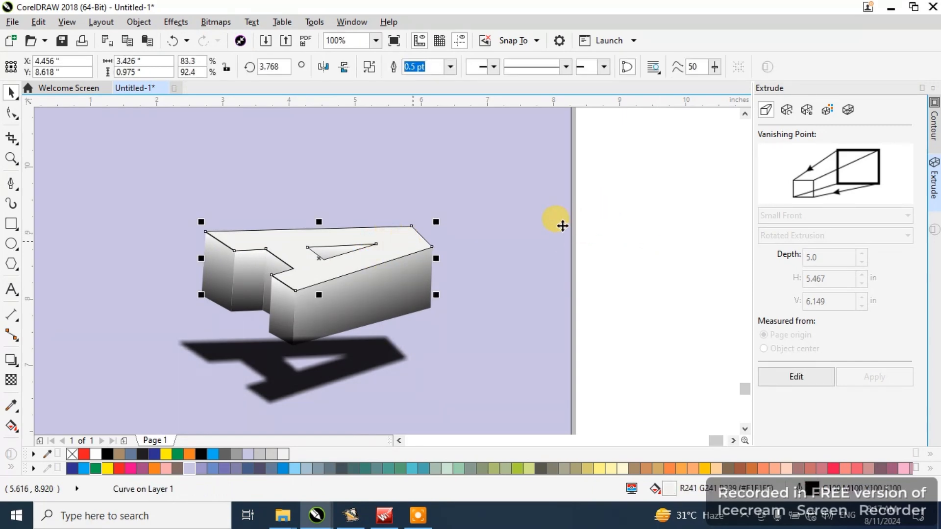
click(639, 233)
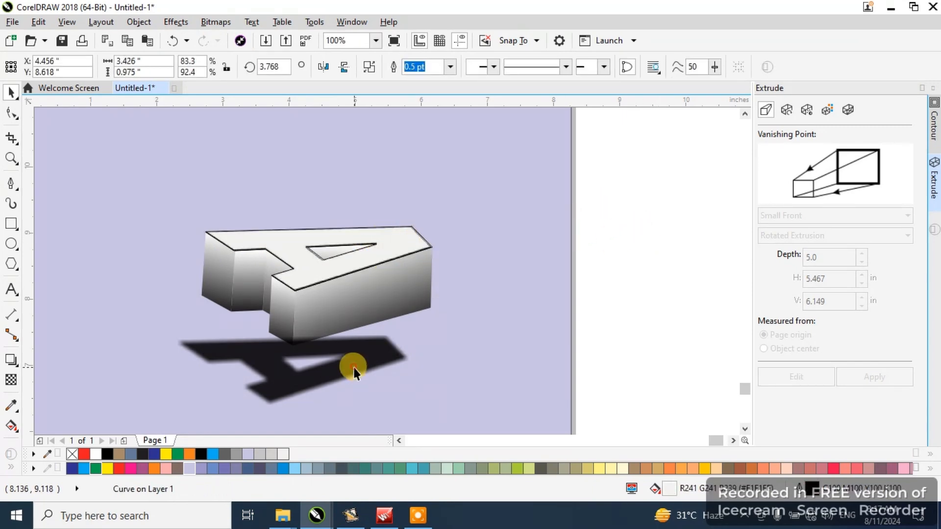
Step: Skew the detached shadow slightly upward to a height of about 1.172 inches and reposition it beneath the letter
click(354, 369)
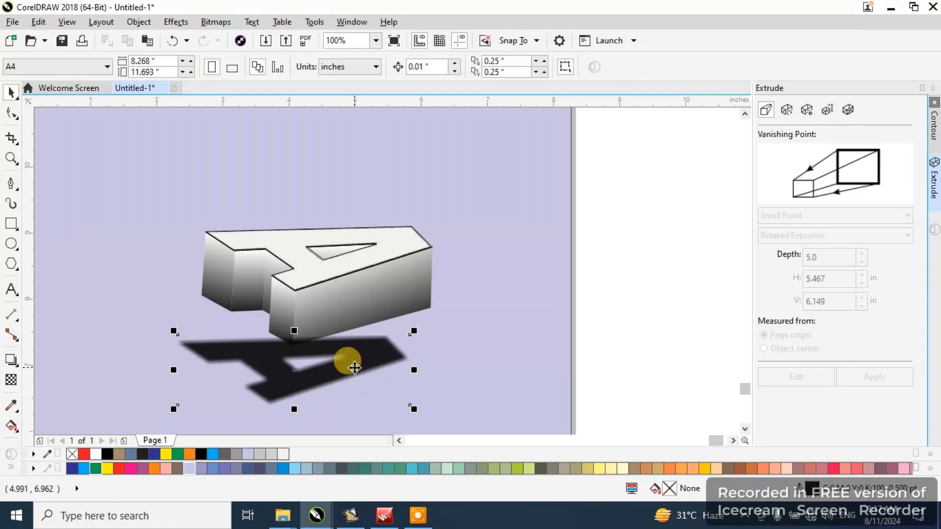
click(353, 366)
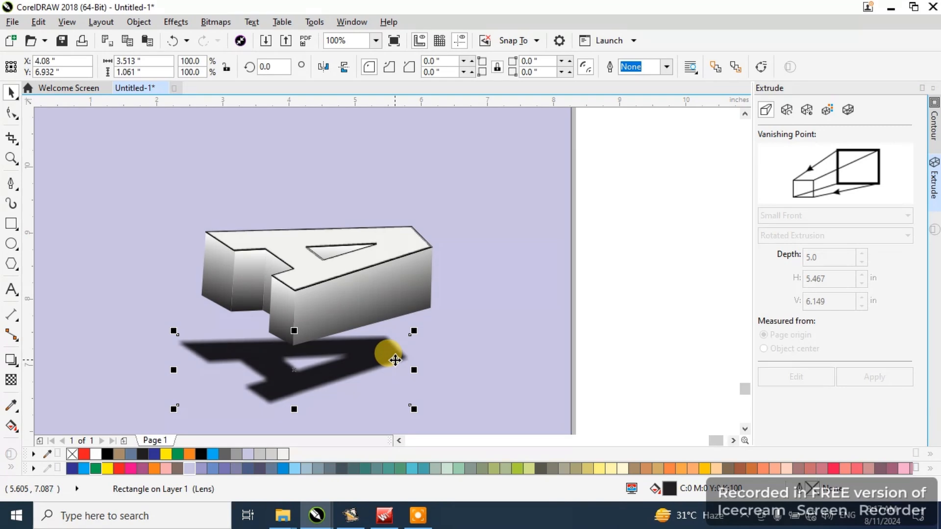
click(395, 358)
drag(415, 371, 416, 363)
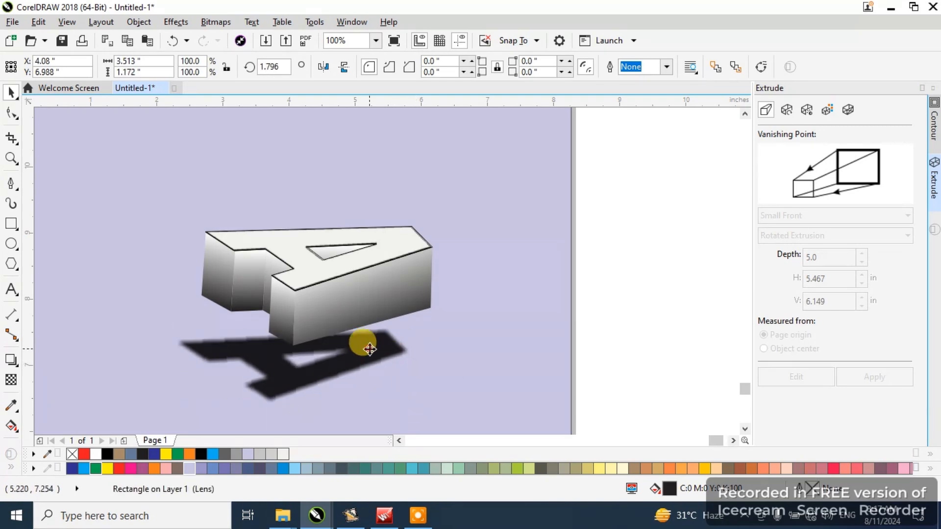
scroll(361, 342, up, 1)
drag(361, 342, 394, 334)
scroll(394, 334, down, 3)
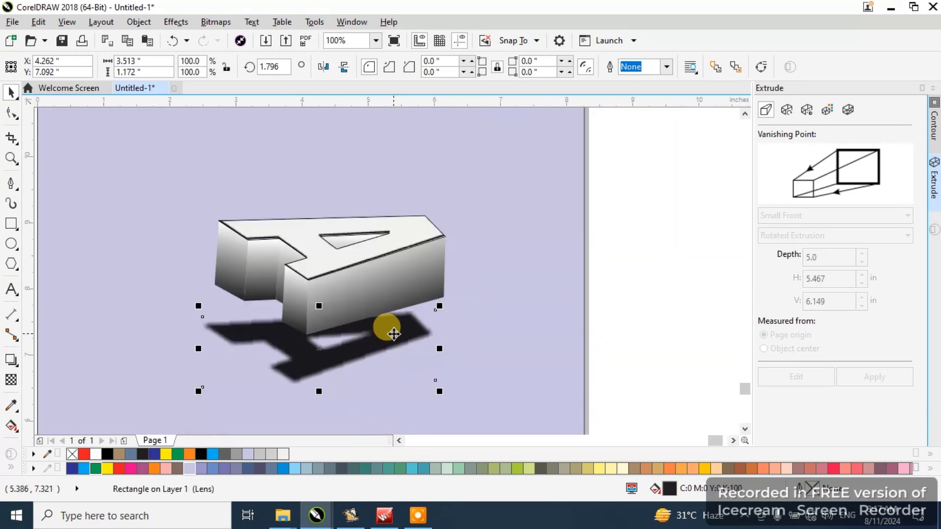
scroll(385, 344, up, 2)
drag(343, 359, 343, 369)
scroll(376, 325, down, 1)
click(530, 217)
Step: Remove the outline from the letter's top face and send the face behind its glow
scroll(361, 274, up, 3)
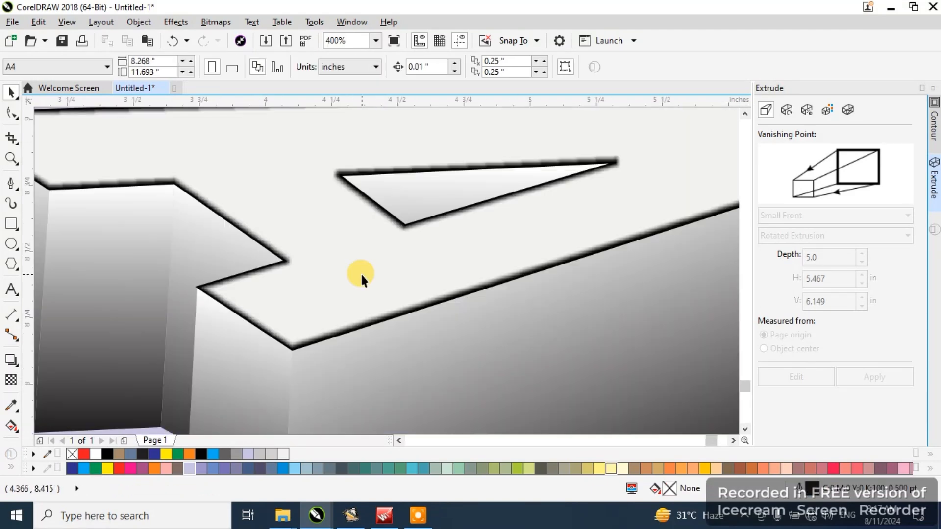
click(362, 276)
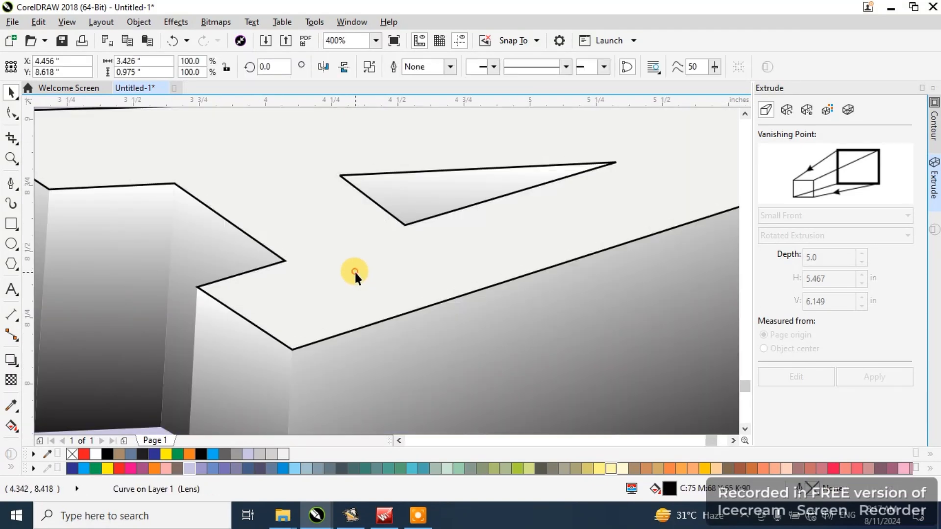
right_click(72, 455)
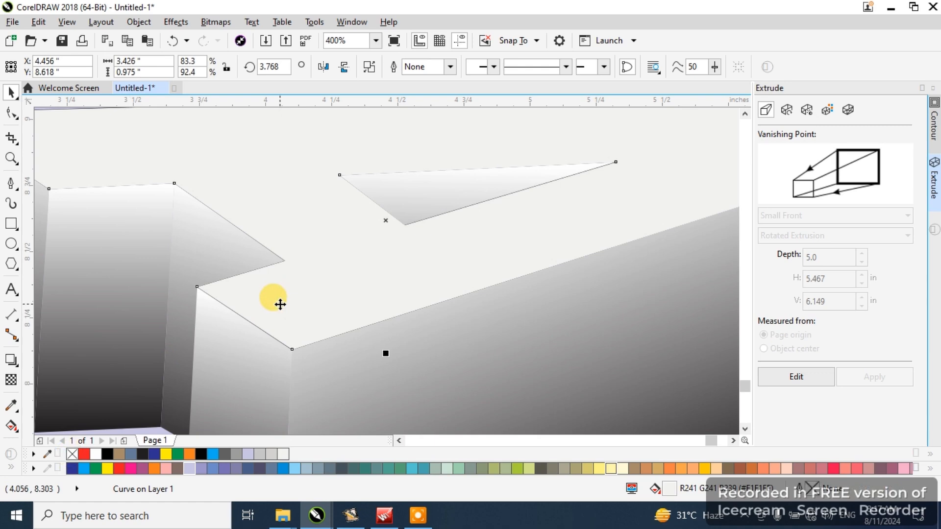
key(ctrl+Page_Down)
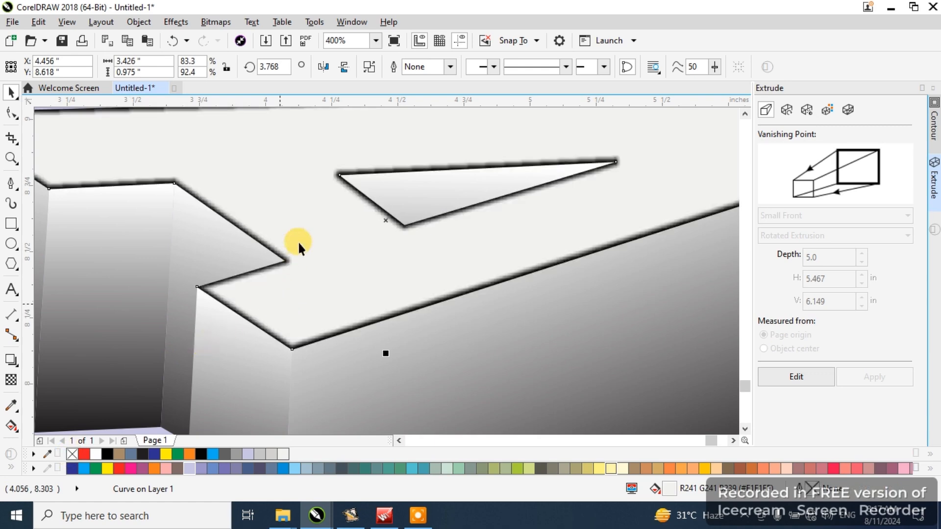
Step: Inspect the finished letter and its shadow up close, and preview the artwork full screen
scroll(299, 240, down, 4)
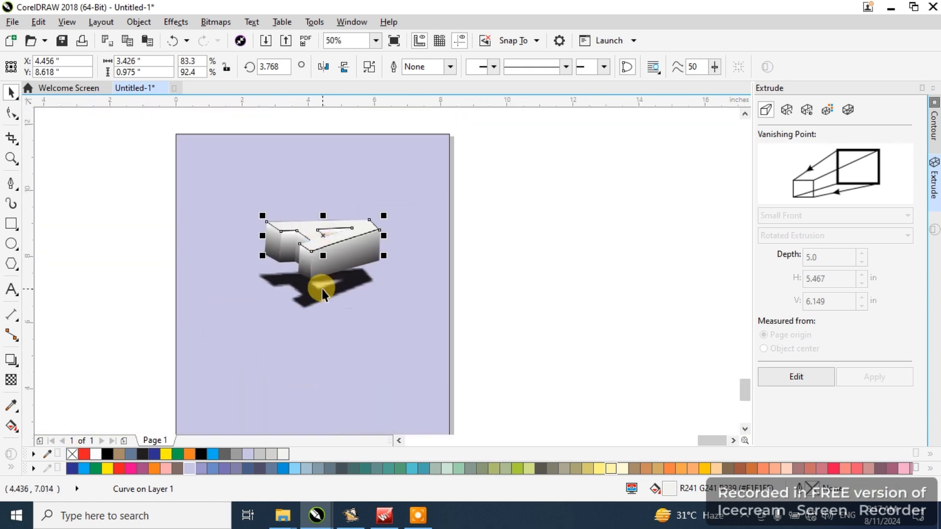
scroll(322, 290, up, 1)
scroll(352, 278, down, 1)
click(501, 240)
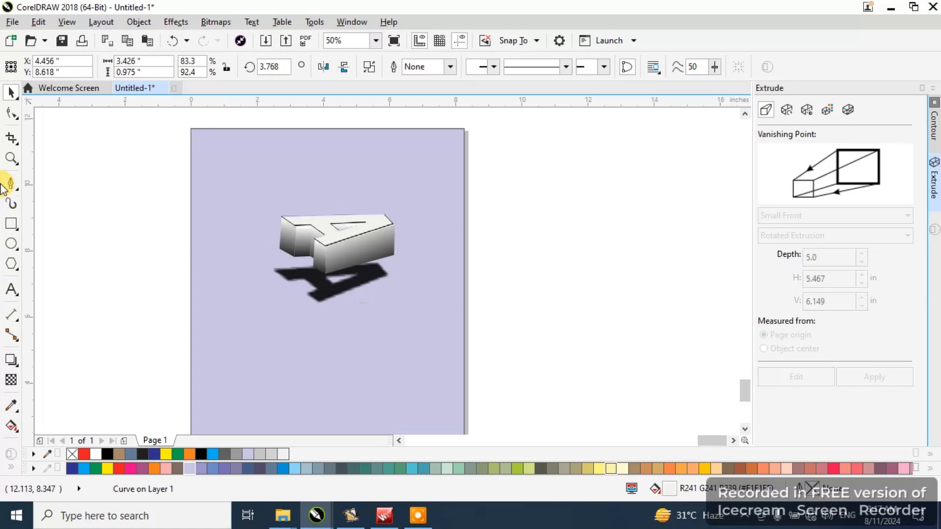
click(10, 155)
drag(250, 185, 412, 316)
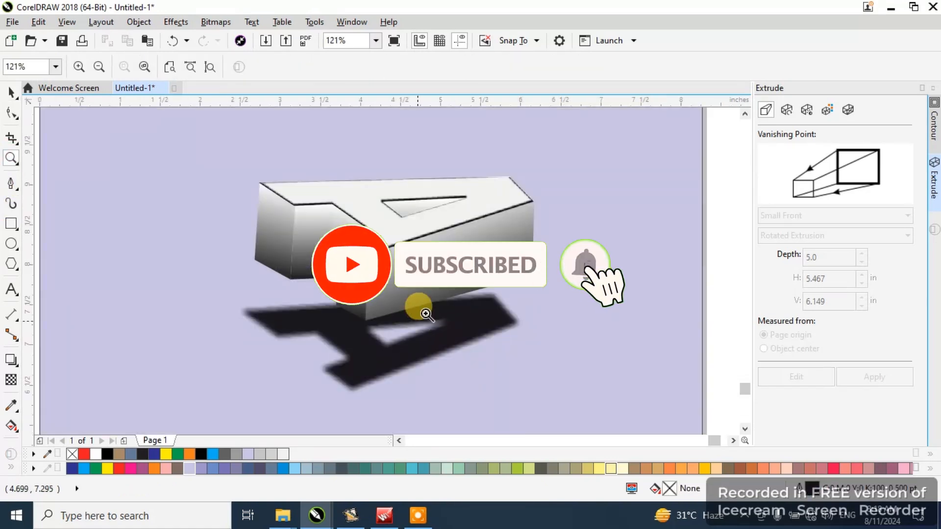
drag(173, 138, 586, 387)
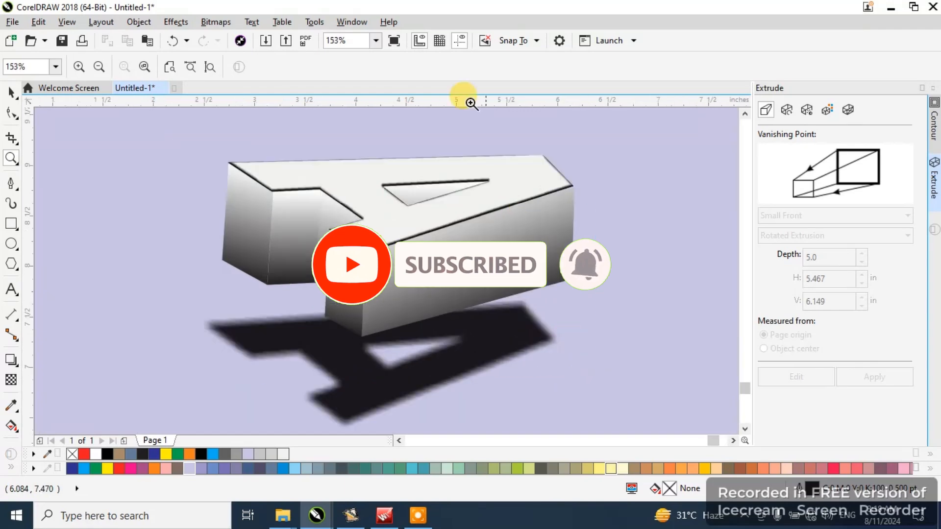
click(394, 41)
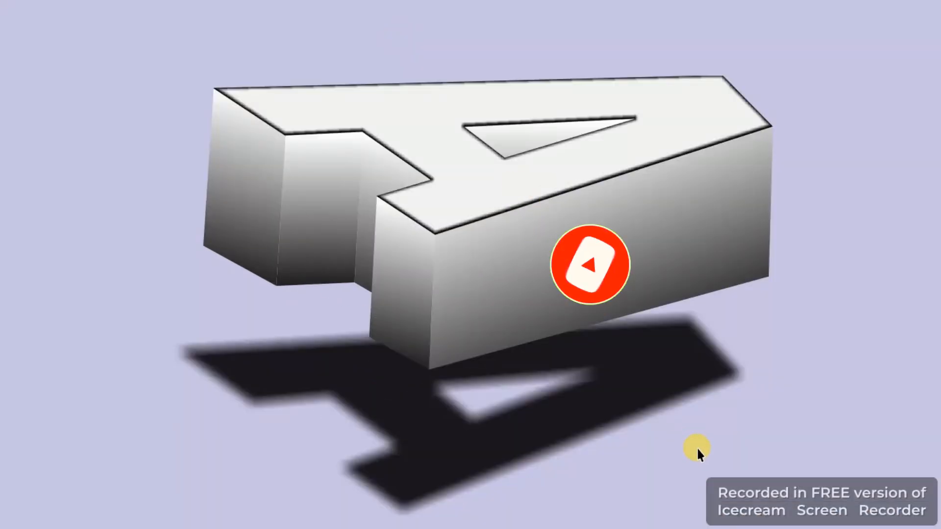